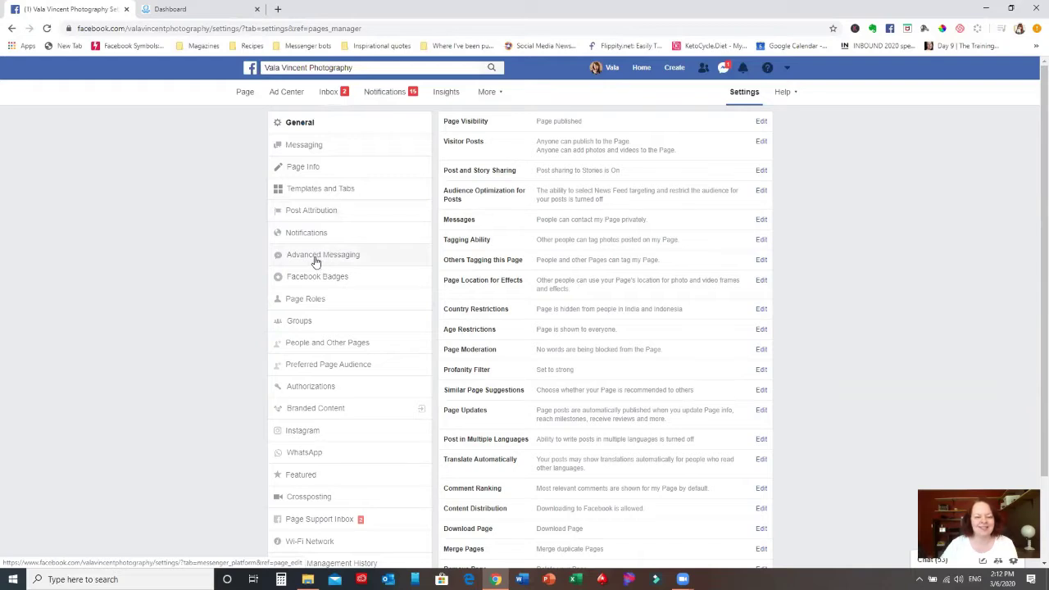
Request the One-Time Notification feature in the page's Advanced Messaging settings and accept its terms.
left_click(305, 256)
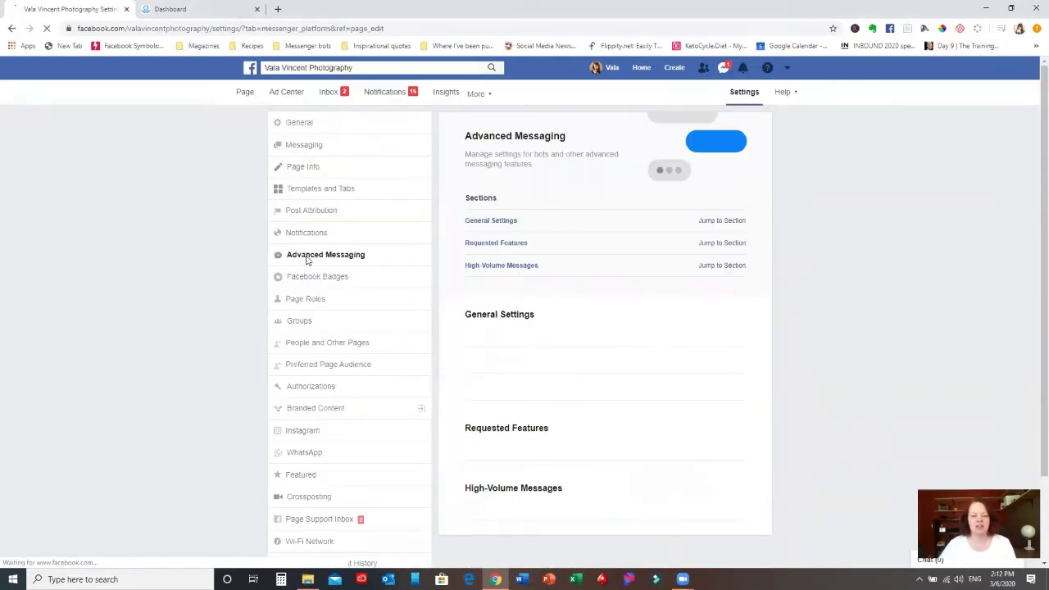
scroll(794, 340, "down", 5)
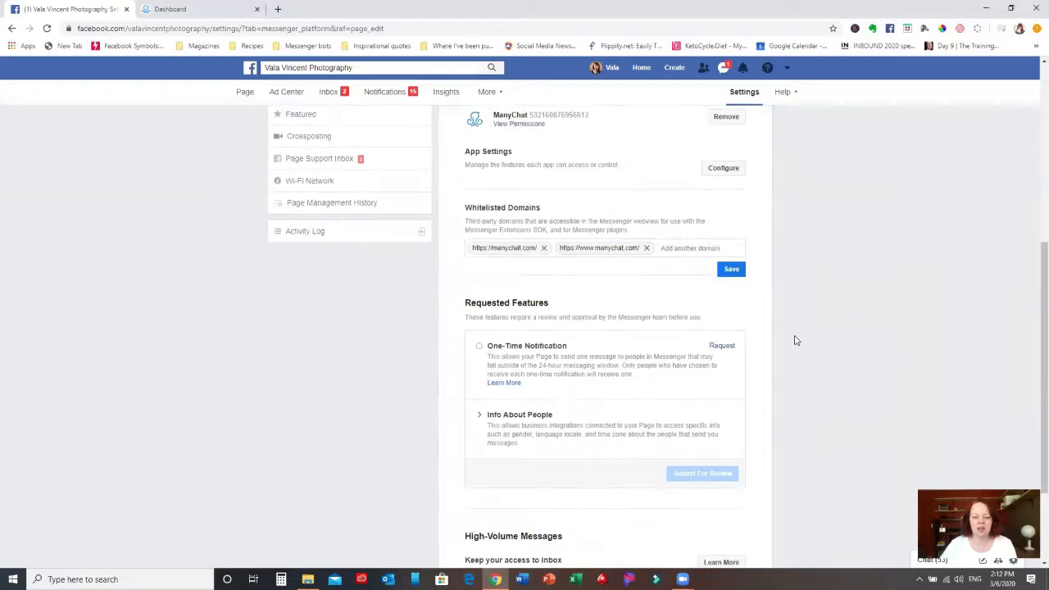
scroll(795, 340, "down", 2)
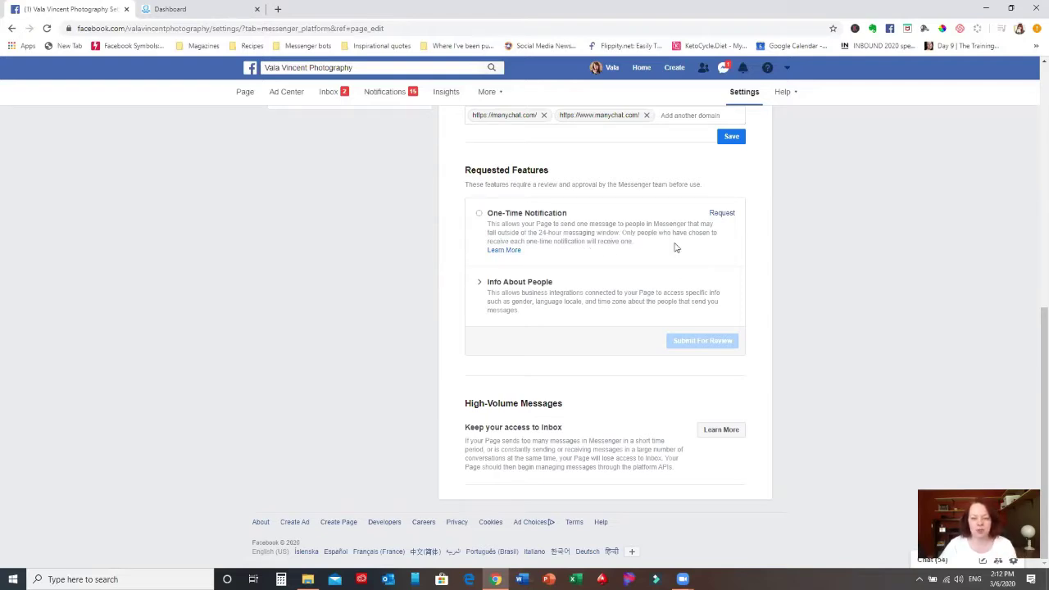
left_click(722, 214)
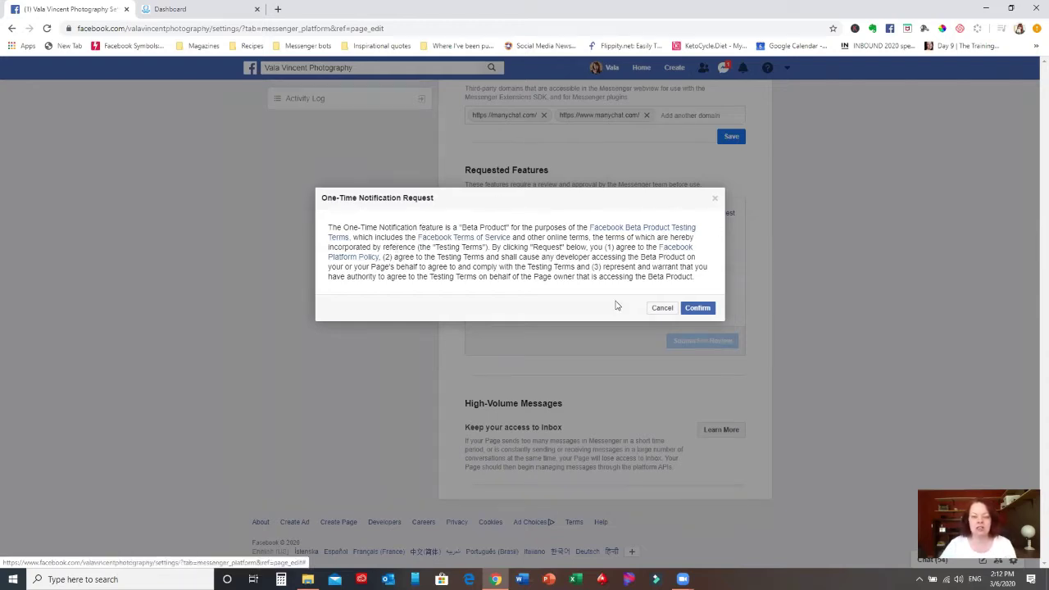
left_click(698, 310)
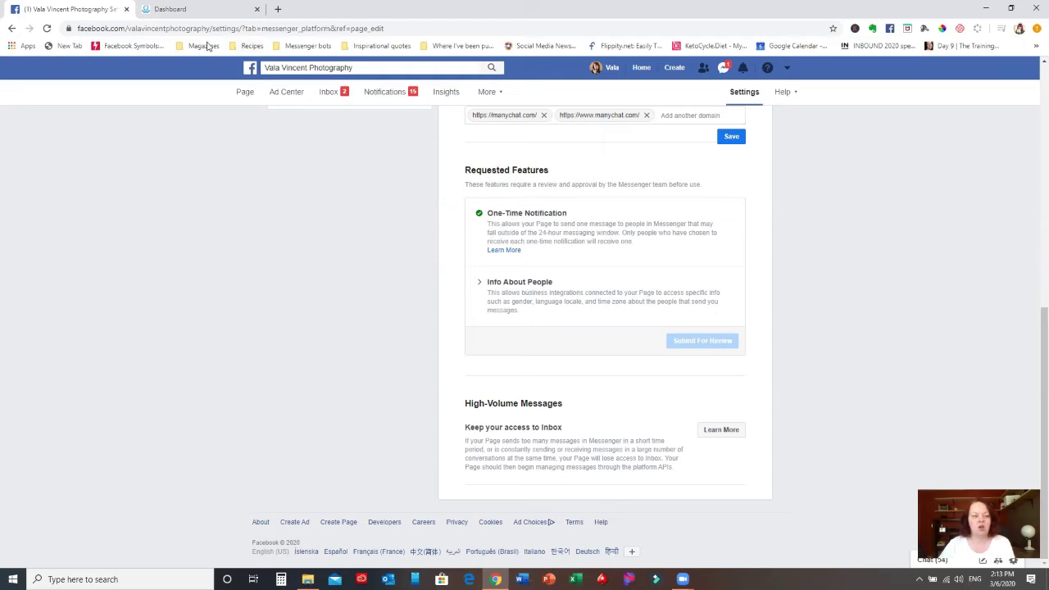
Switch to ManyChat and create a new growth tool of type Messenger Ref URL.
left_click(195, 12)
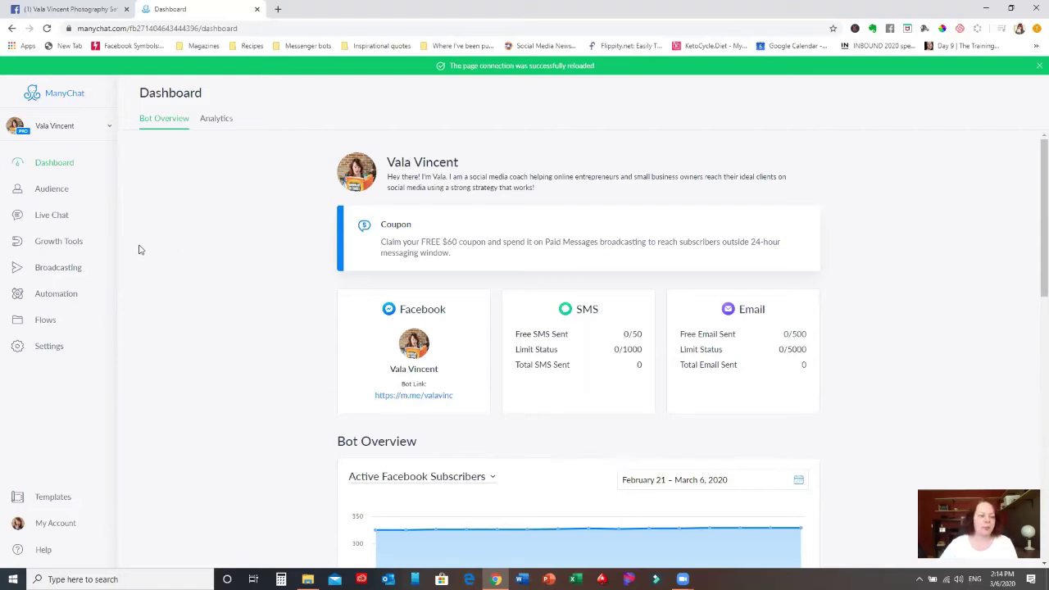
left_click(70, 243)
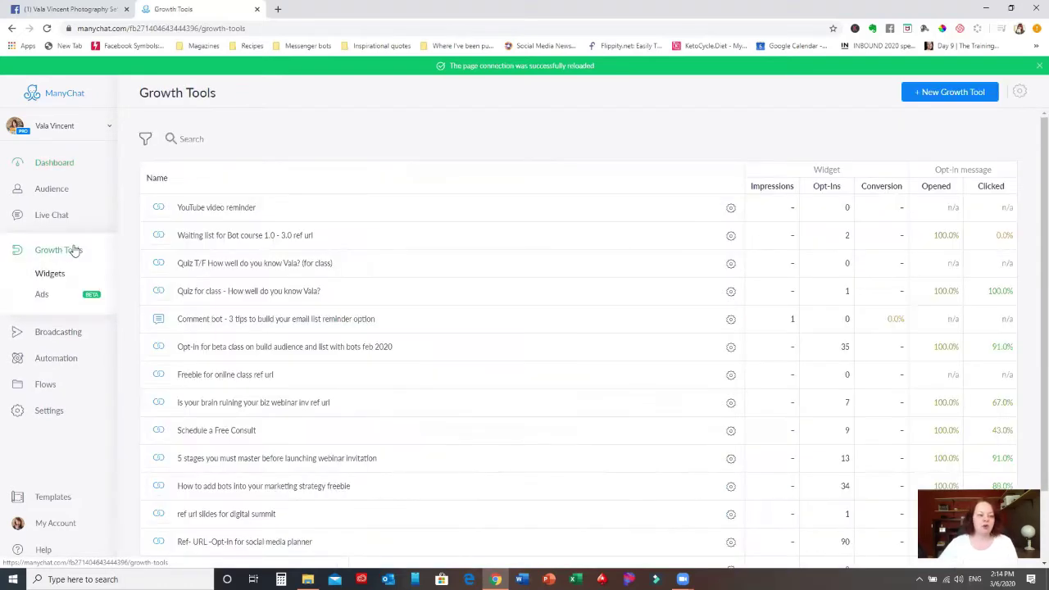
left_click(951, 93)
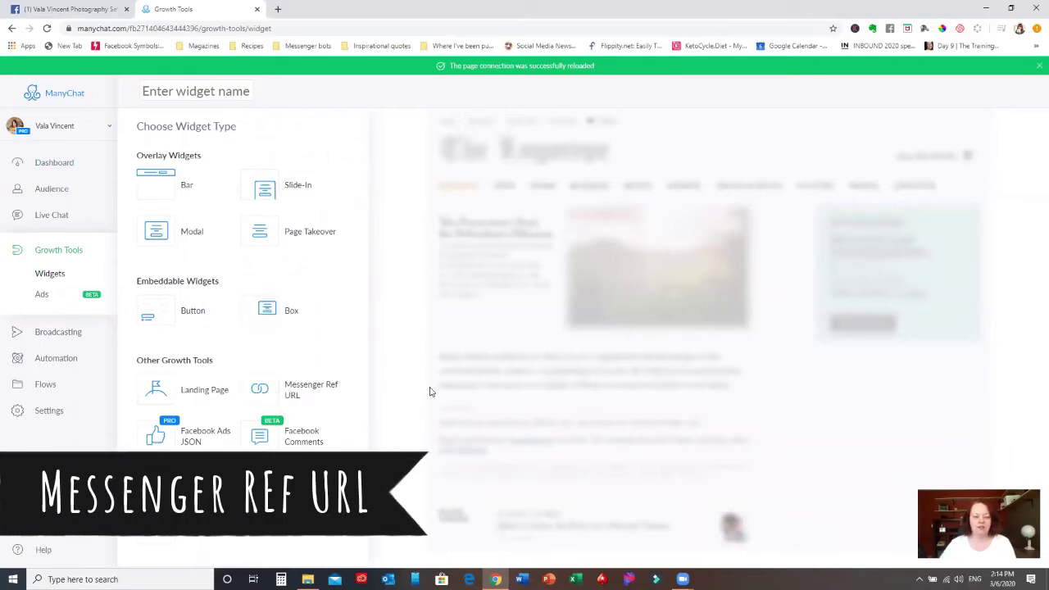
Name the growth tool "YouTube video reminder" and save it.
left_click(245, 95)
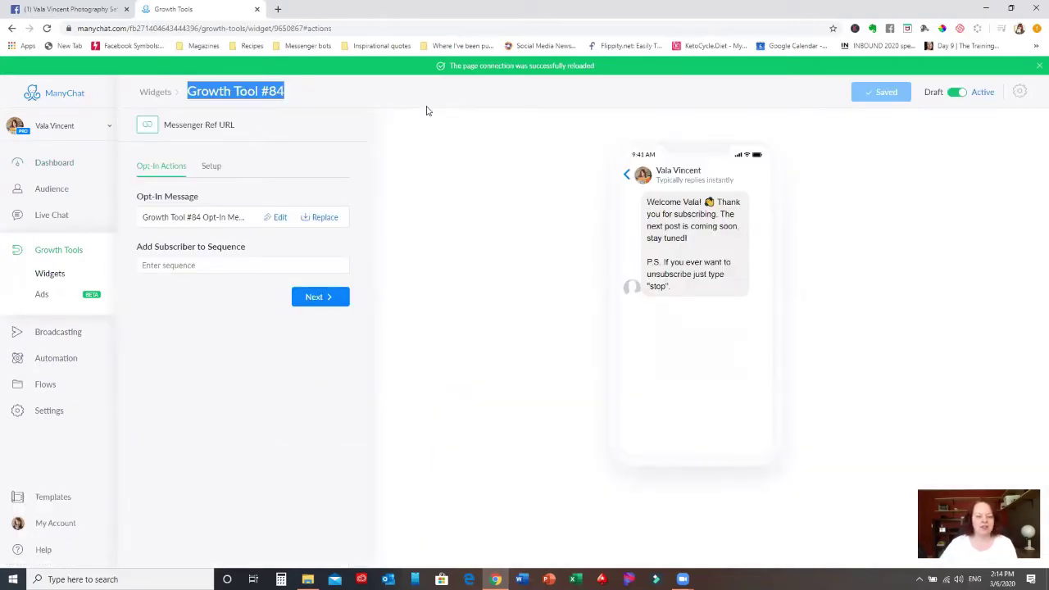
type("YouT")
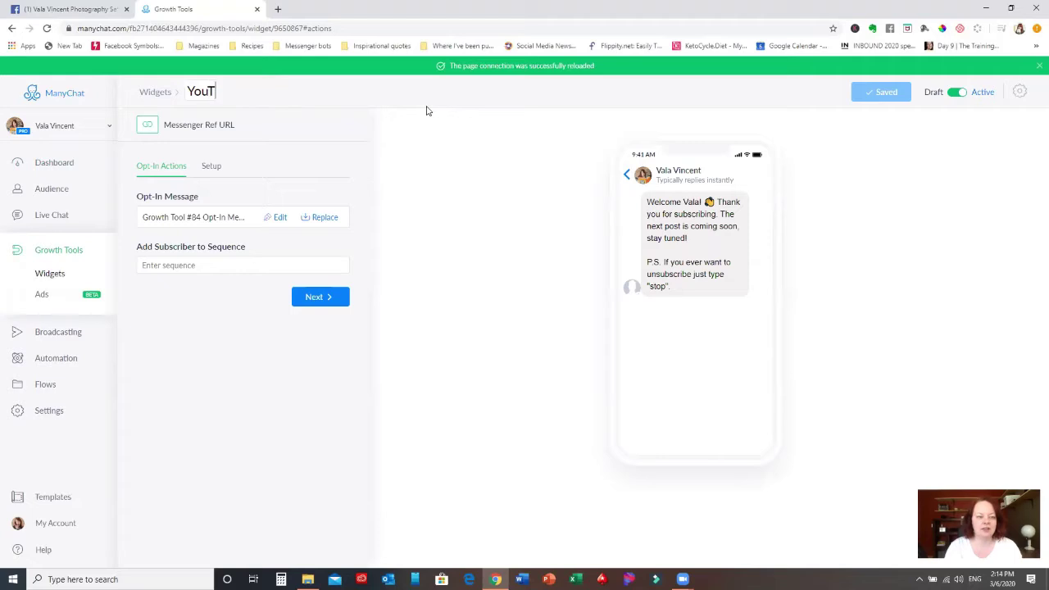
type("ube video reminder")
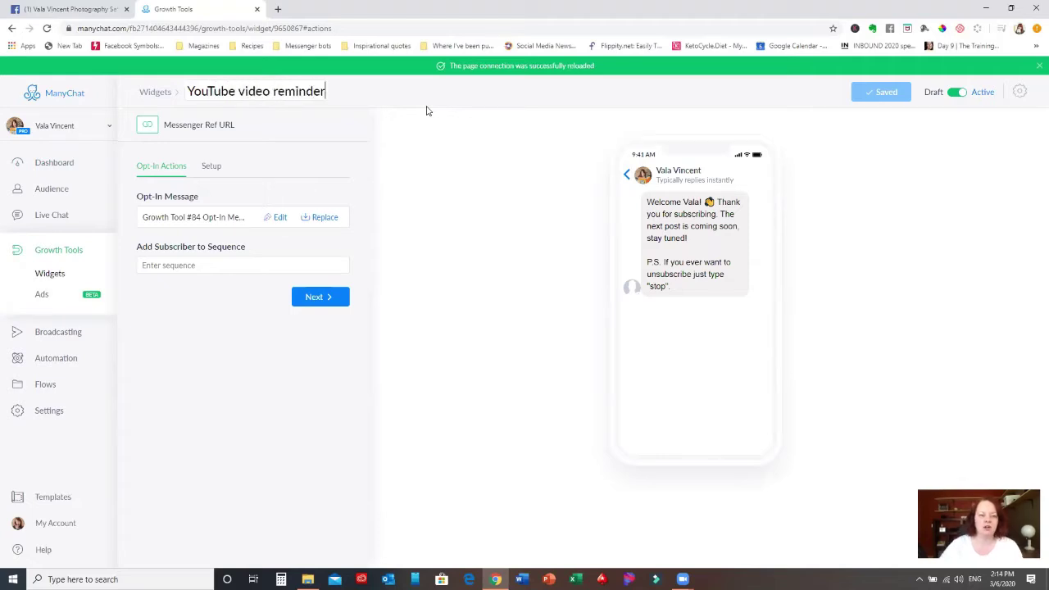
left_click(428, 110)
left_click(881, 94)
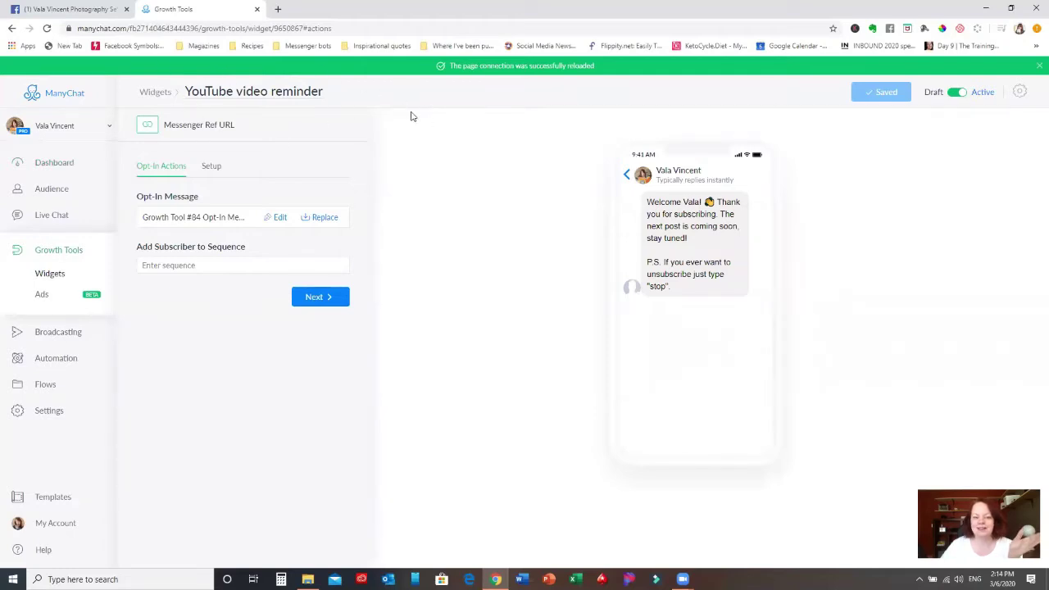
Open the growth tool's opt-in message flow and rename it "OTNR - for next youTube video".
left_click(279, 221)
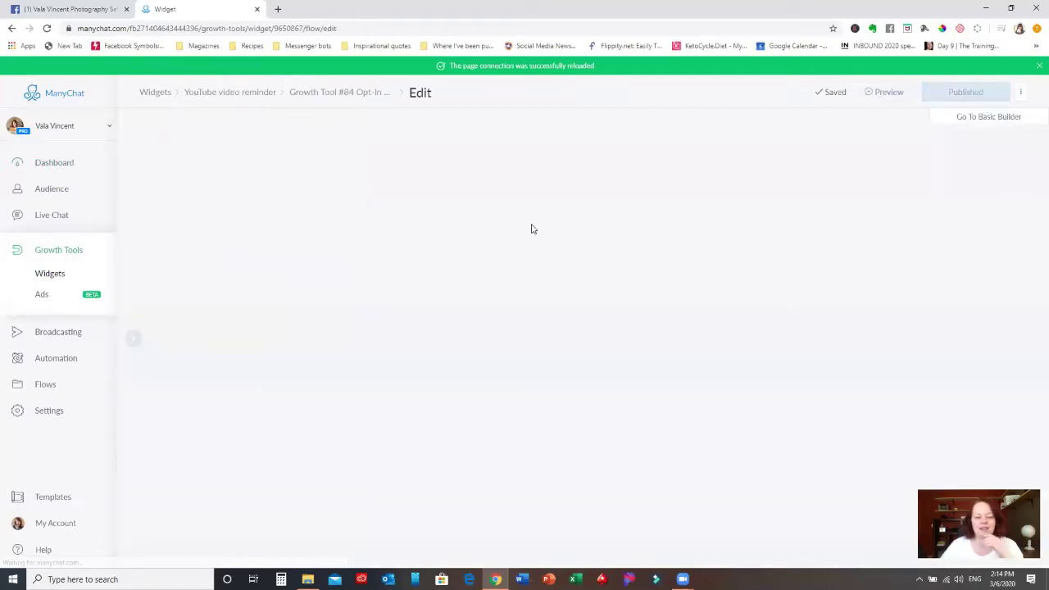
left_click(360, 96)
left_click(373, 92)
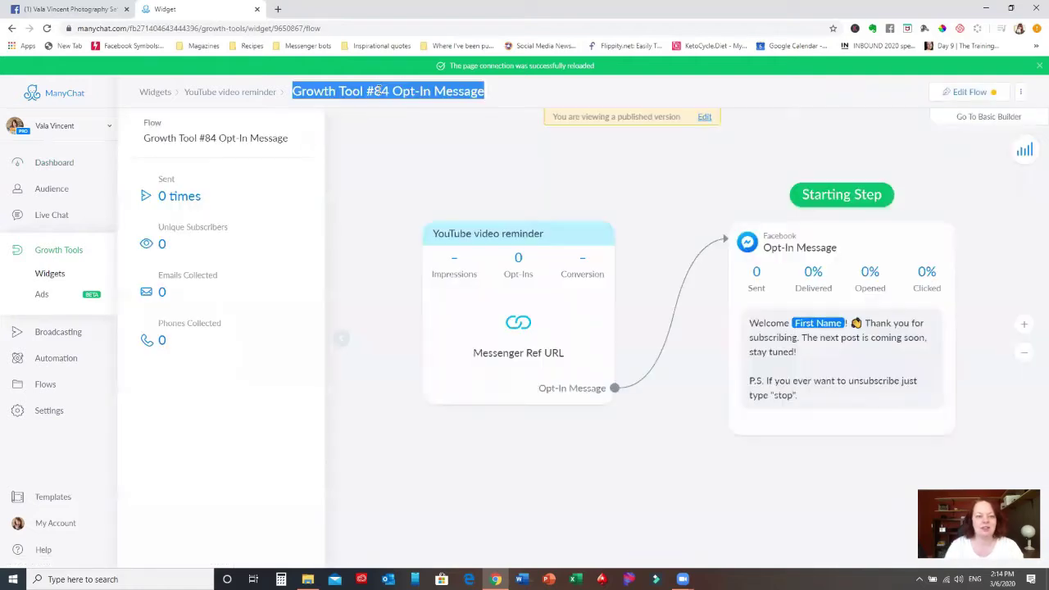
type("ON tim")
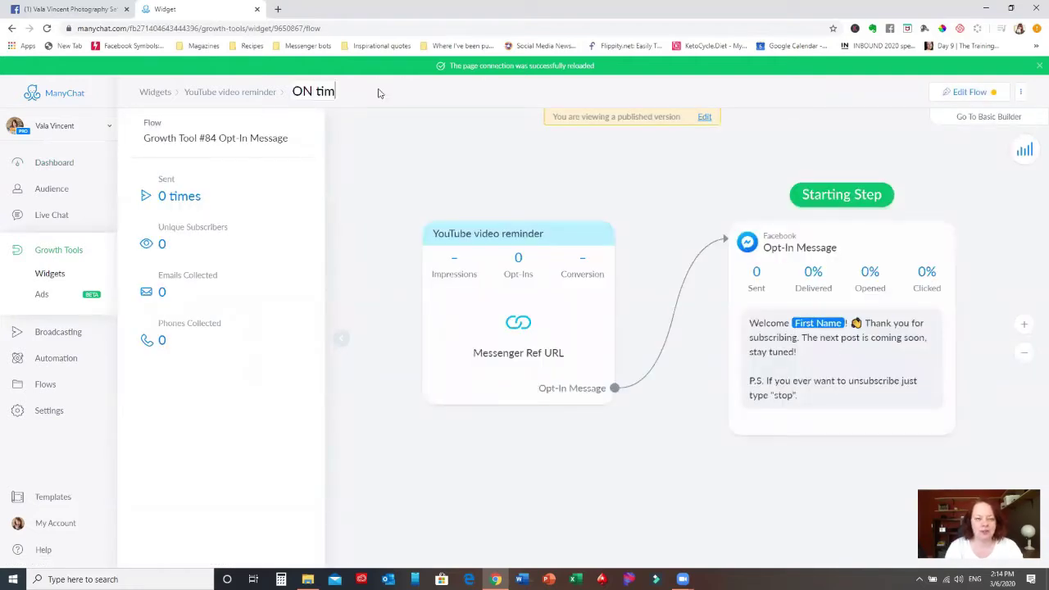
key("BackSpace")
key("BackSpace")
type("TNR -")
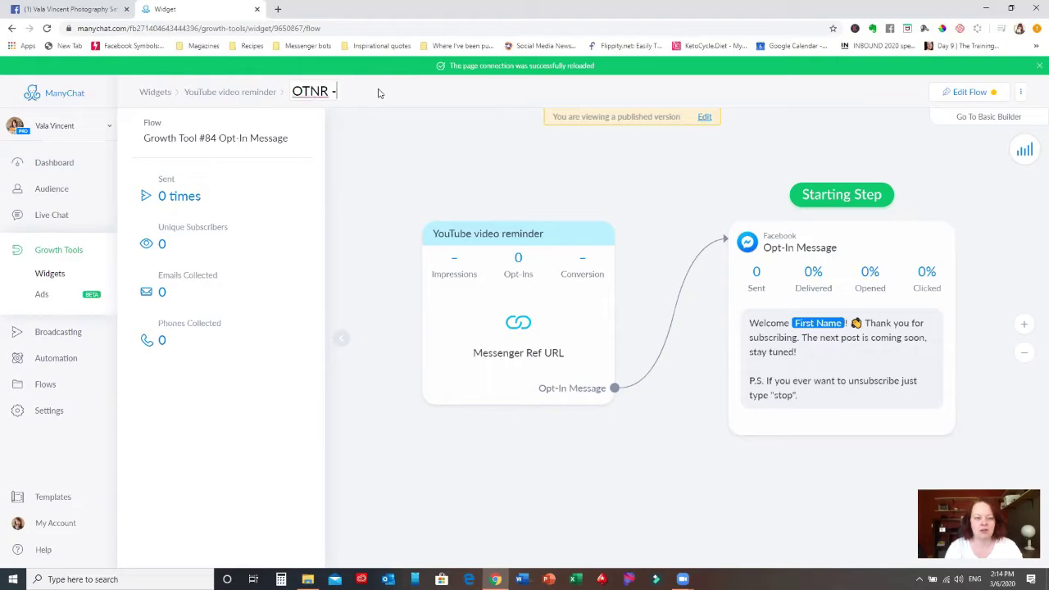
type(" for next youTube video")
left_click(638, 117)
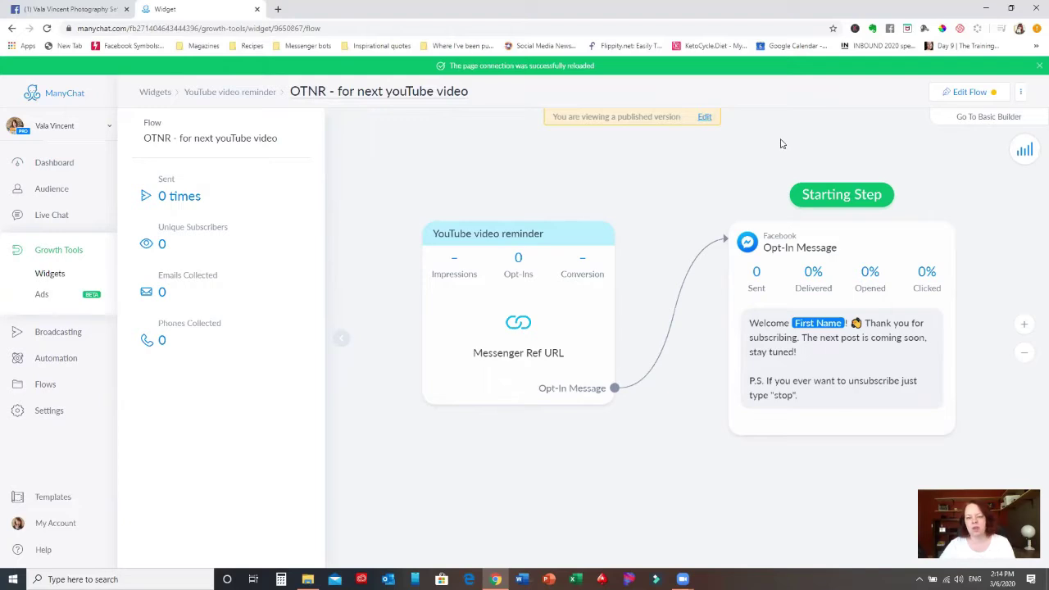
Edit the flow's opt-in message, removing the default text after the greeting emoji and changing the greeting word to "Hey".
left_click(705, 119)
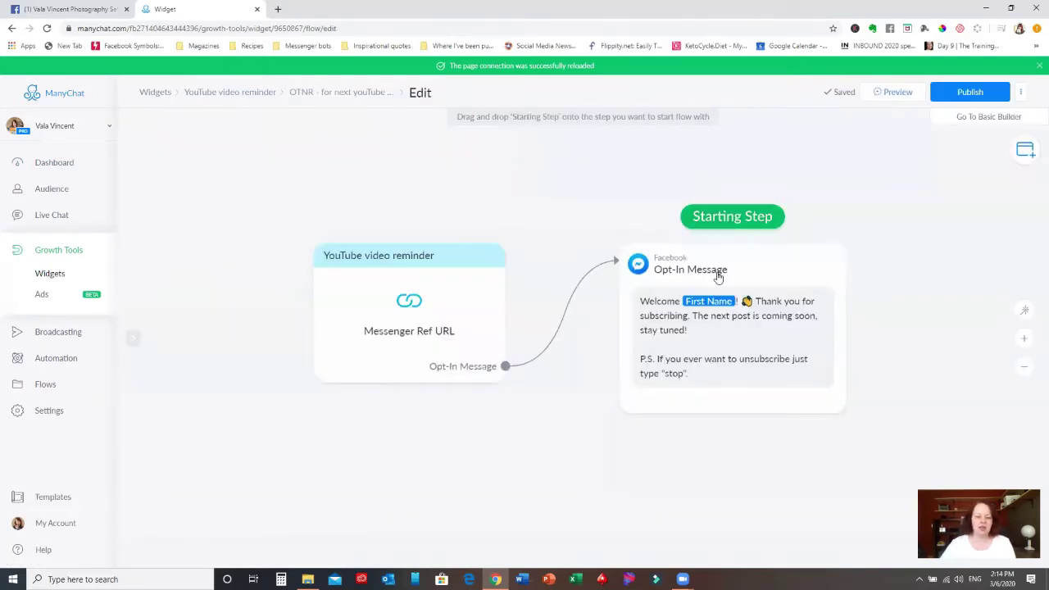
left_click(708, 345)
left_click_drag(185, 294, 247, 230)
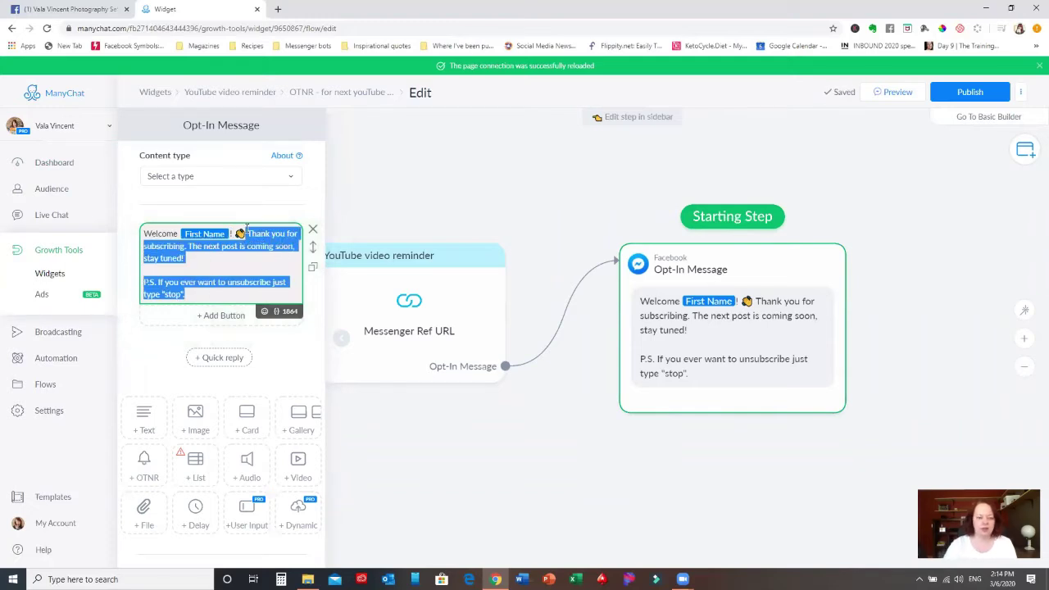
key("BackSpace")
double_click(160, 234)
type("Hey First Name! 👋 ")
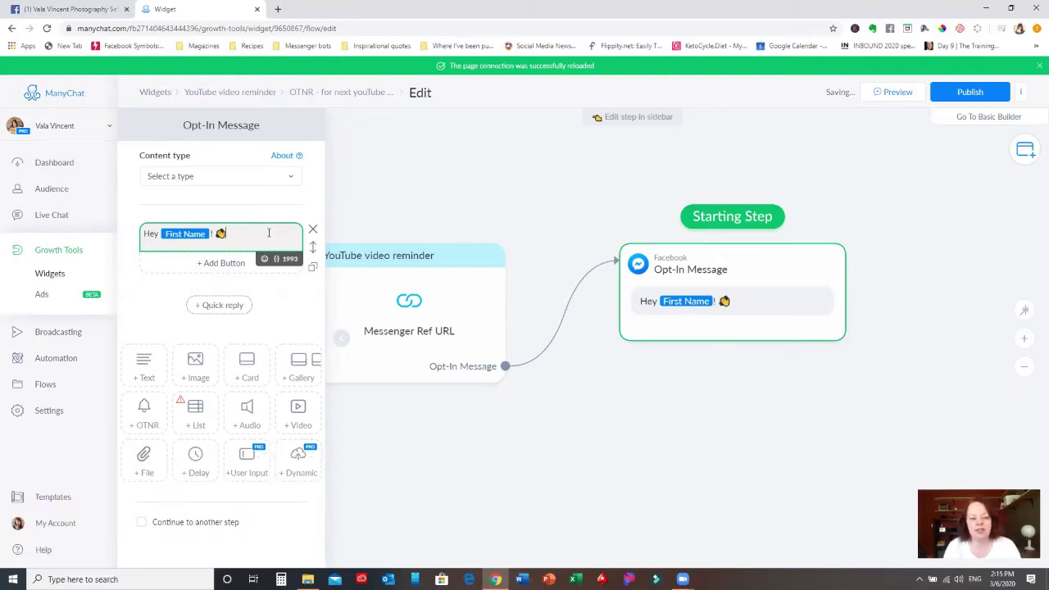
Continue the opt-in message after the greeting with "I release a new video to my YouTube channel each week,".
type("I relea")
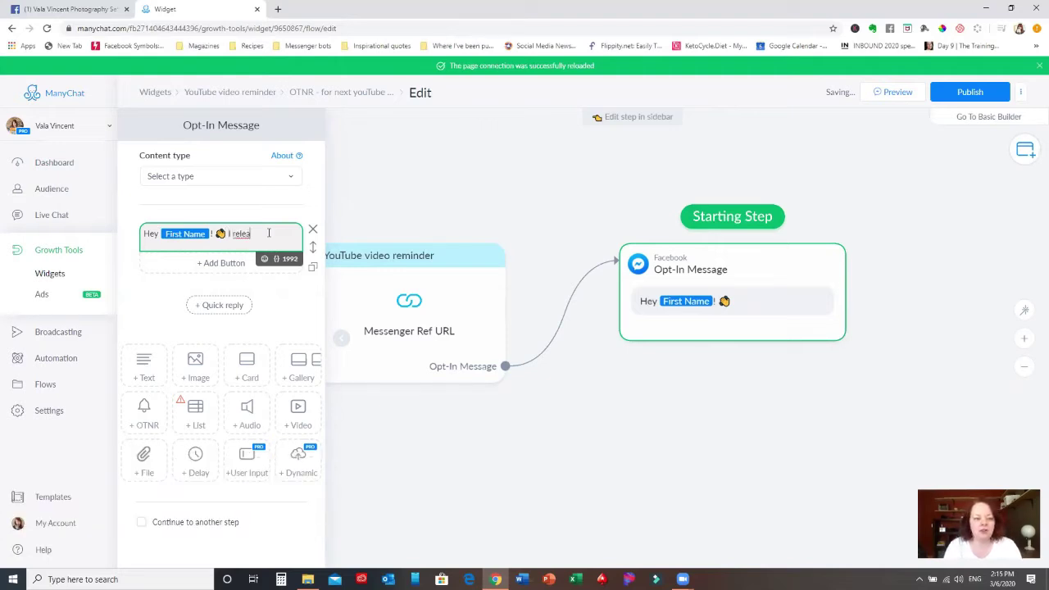
type("se a new vidoe")
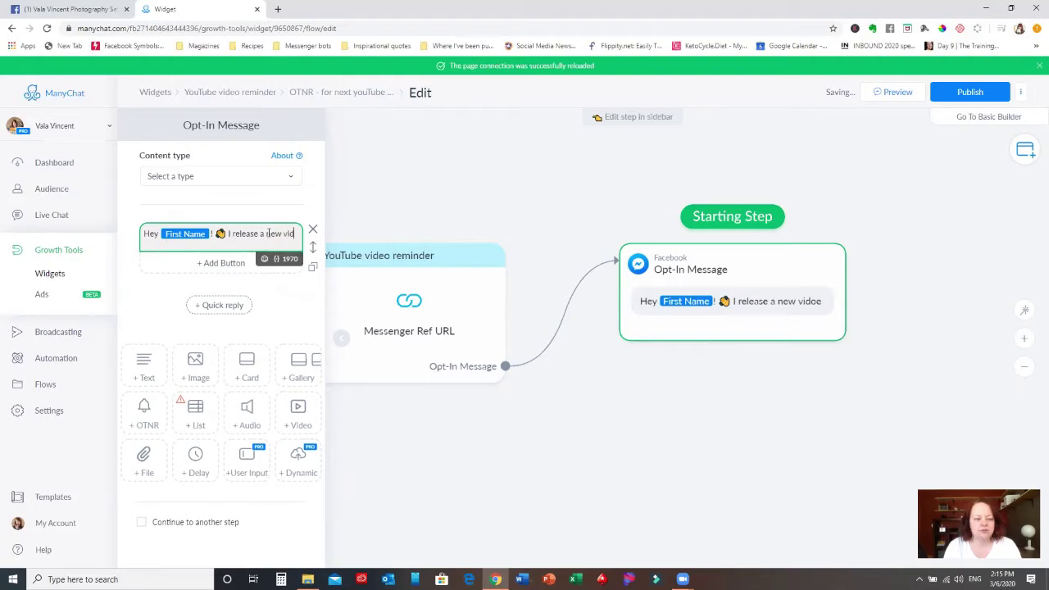
key("BackSpace")
type("deo to my YouT")
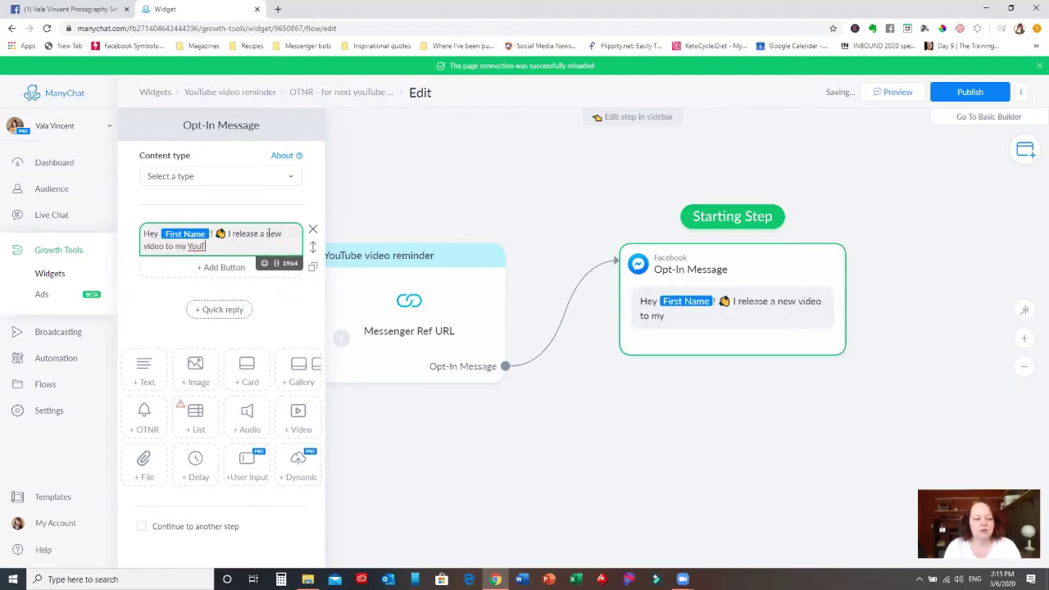
type("ube ")
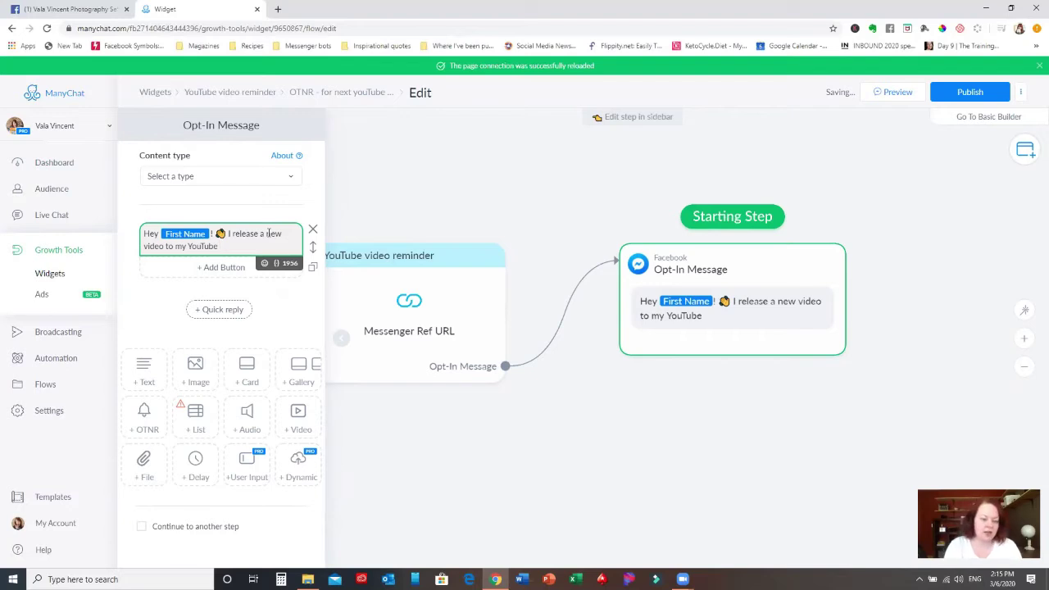
type("channel eac")
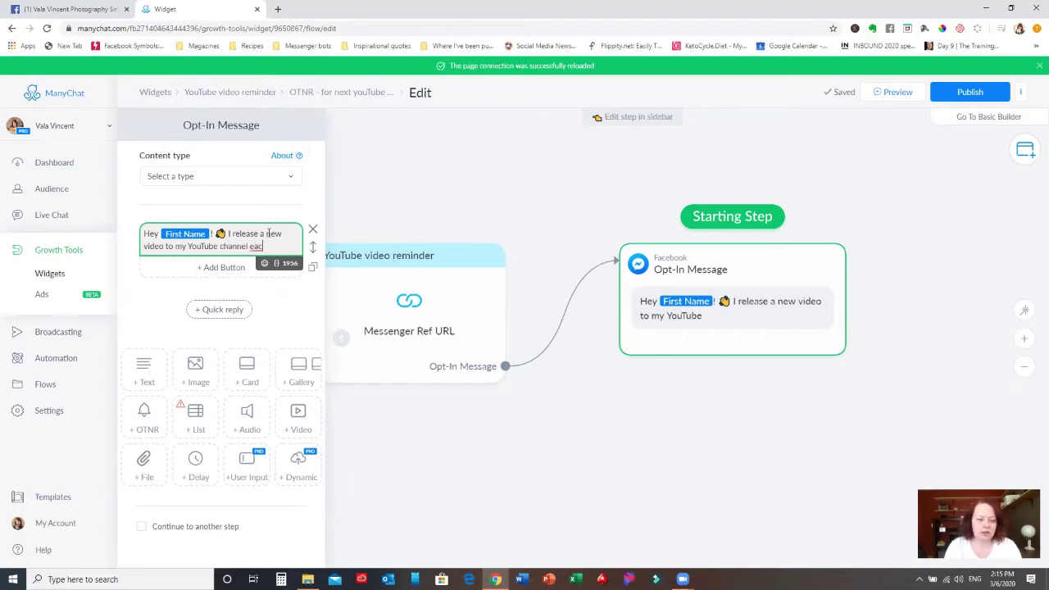
type("h week, w")
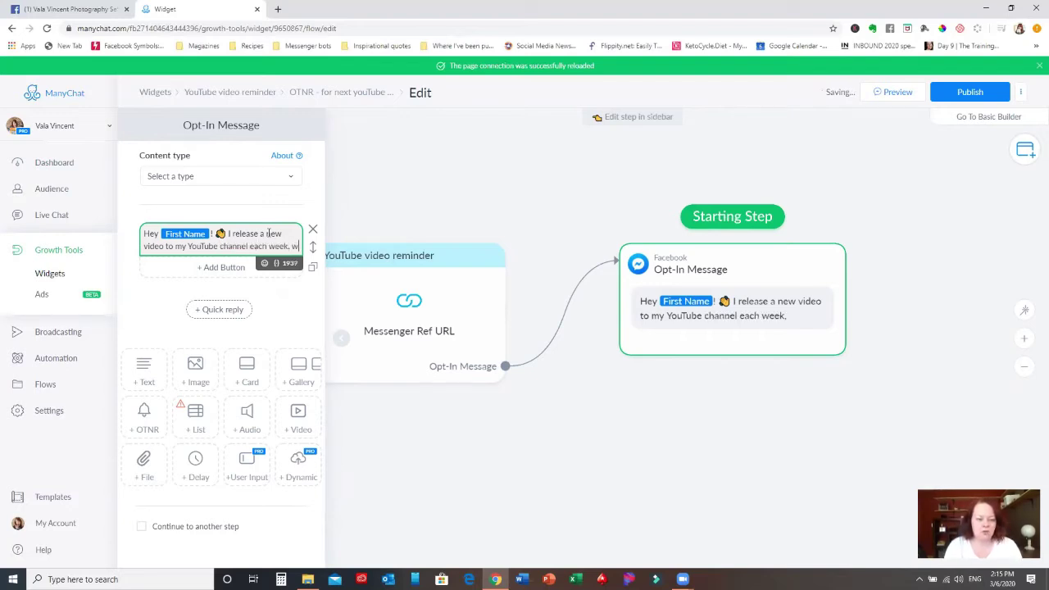
Complete the sentence with "where I cover social media and messenger bots for coaches, course creators and service providers".
type("here I cover social media and messenge")
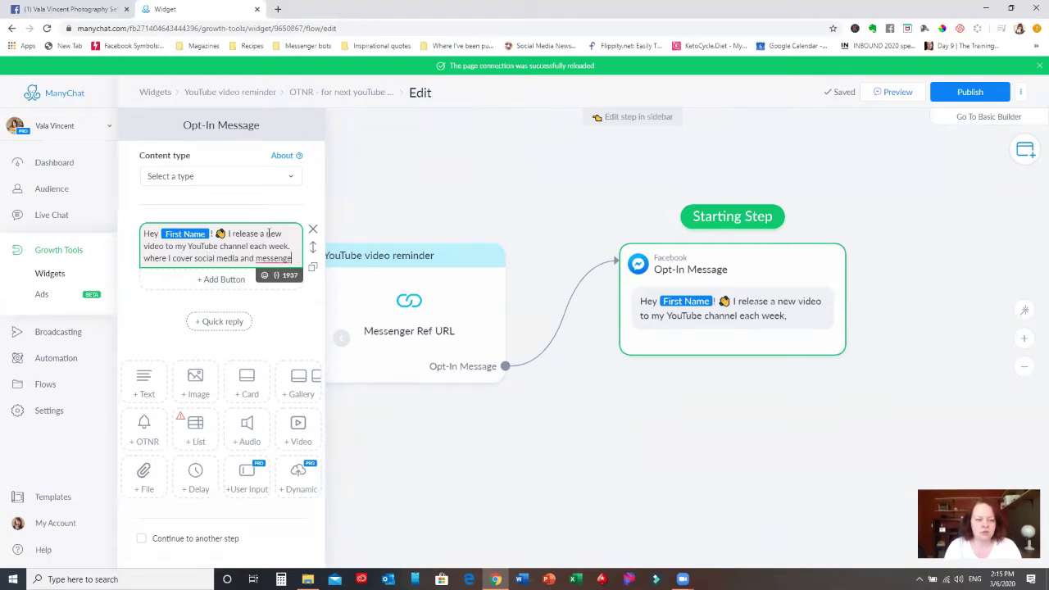
type("r bots for cofac")
key("BackSpace")
key("BackSpace")
key("BackSpace")
type("ahes,")
key("BackSpace")
key("BackSpace")
key("BackSpace")
key("BackSpace")
key("BackSpace")
type("a")
type(". ")
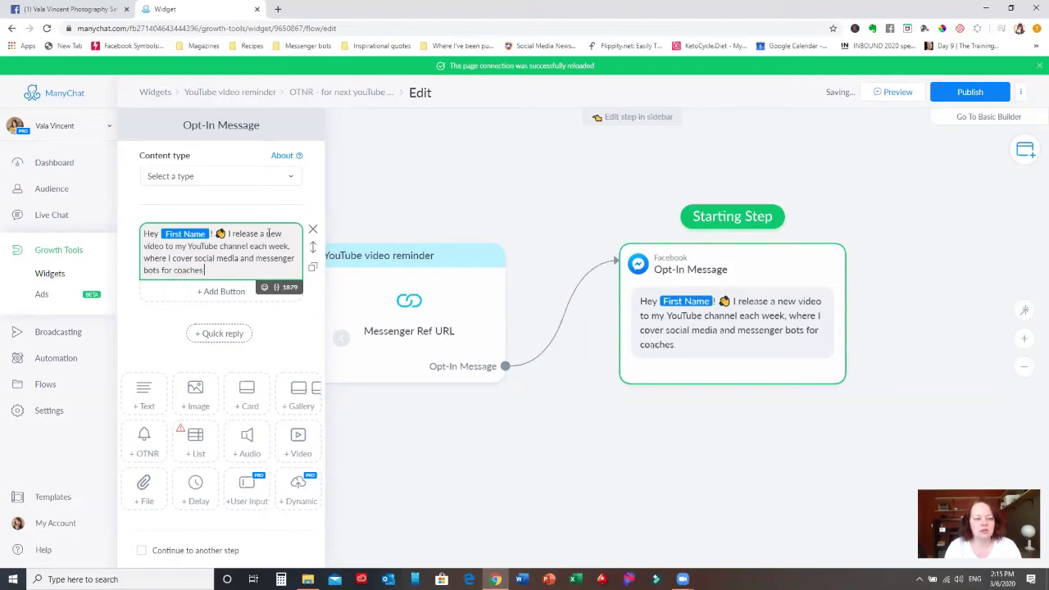
type("course creators and service")
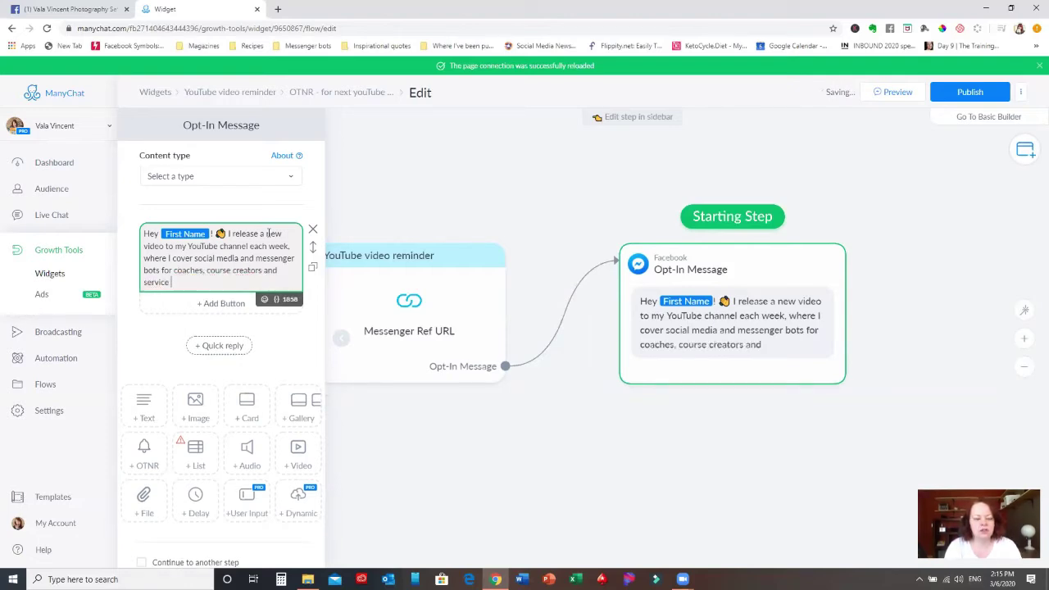
type(" providers")
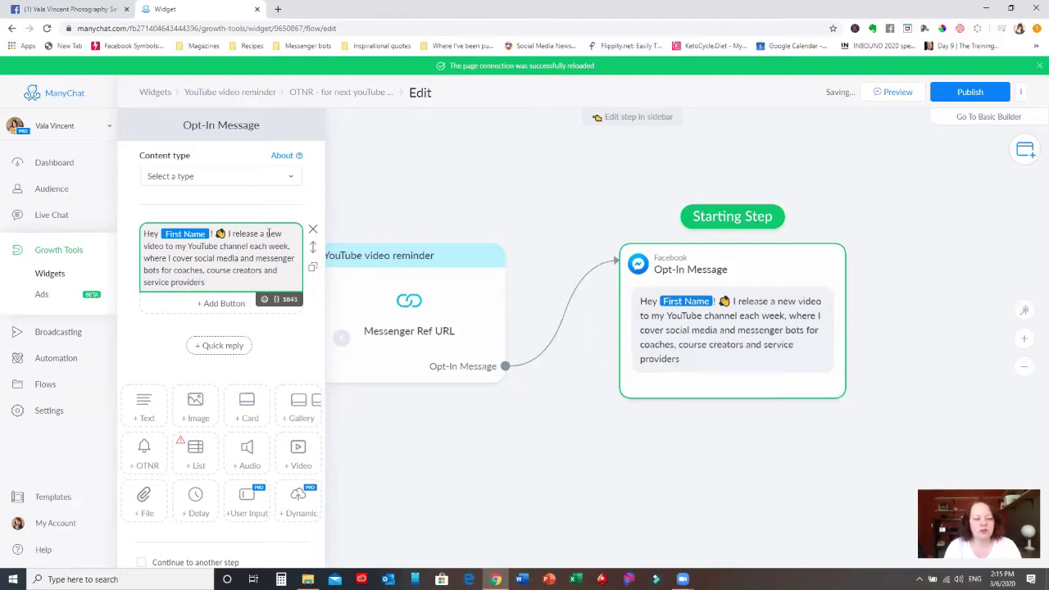
End the opt-in message with the question "Would you like me to let you know when the next video comes out?".
type(". Would you like me to let you")
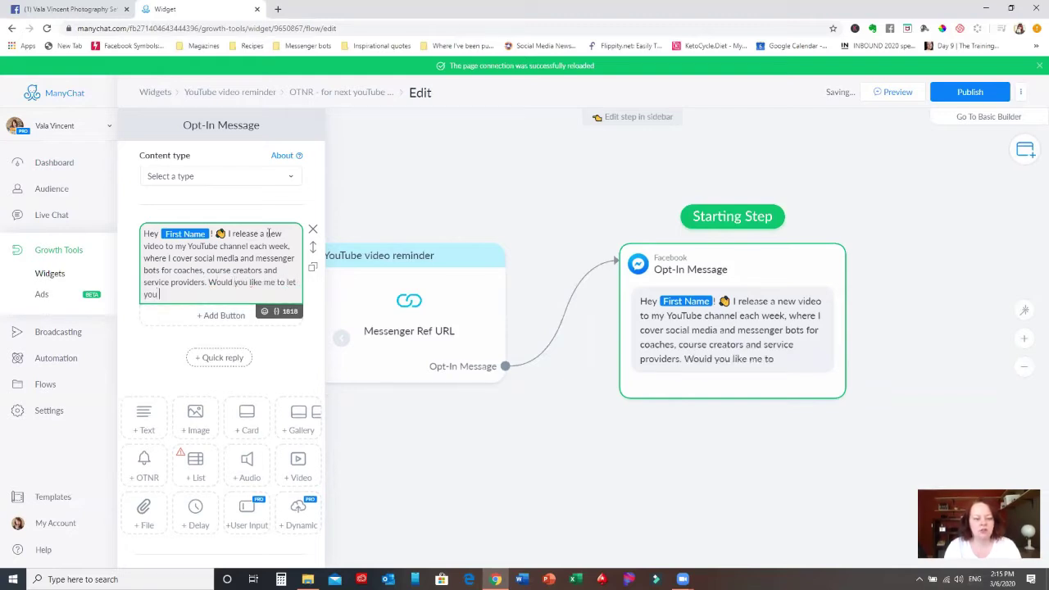
type(" know when the next video comes out?")
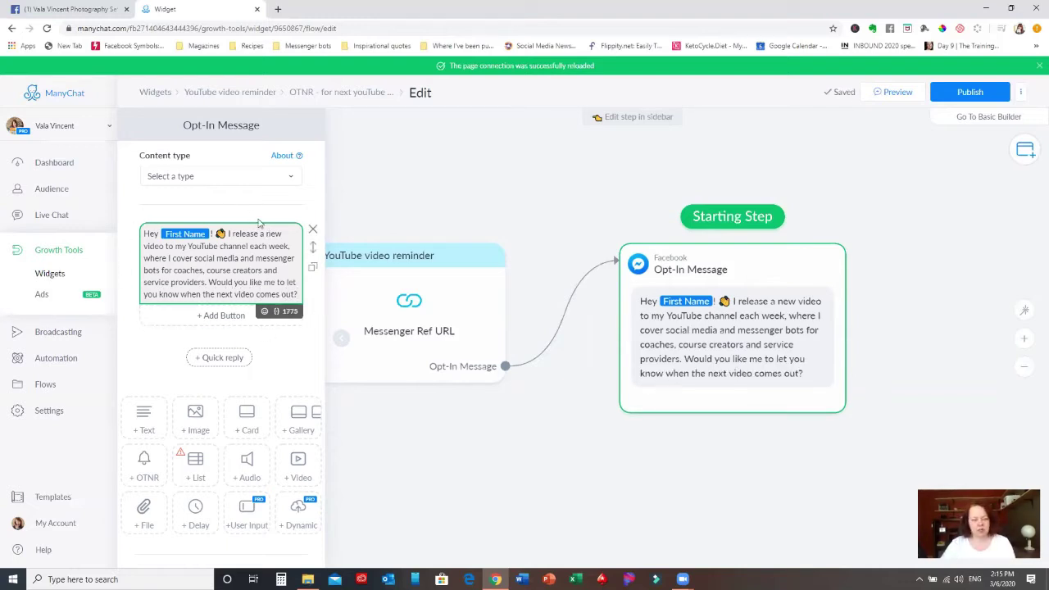
Add a One-Time Notification Request to the opt-in message with the text 'Click "Notify Me" in order for me to send you a reminder.'.
scroll(270, 371, "down", 1)
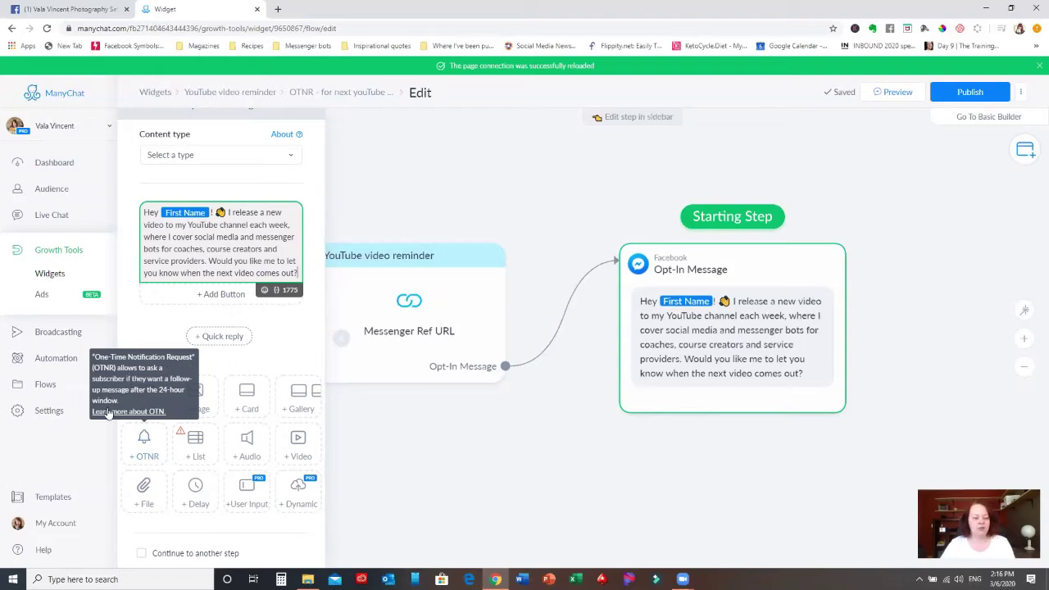
left_click(143, 447)
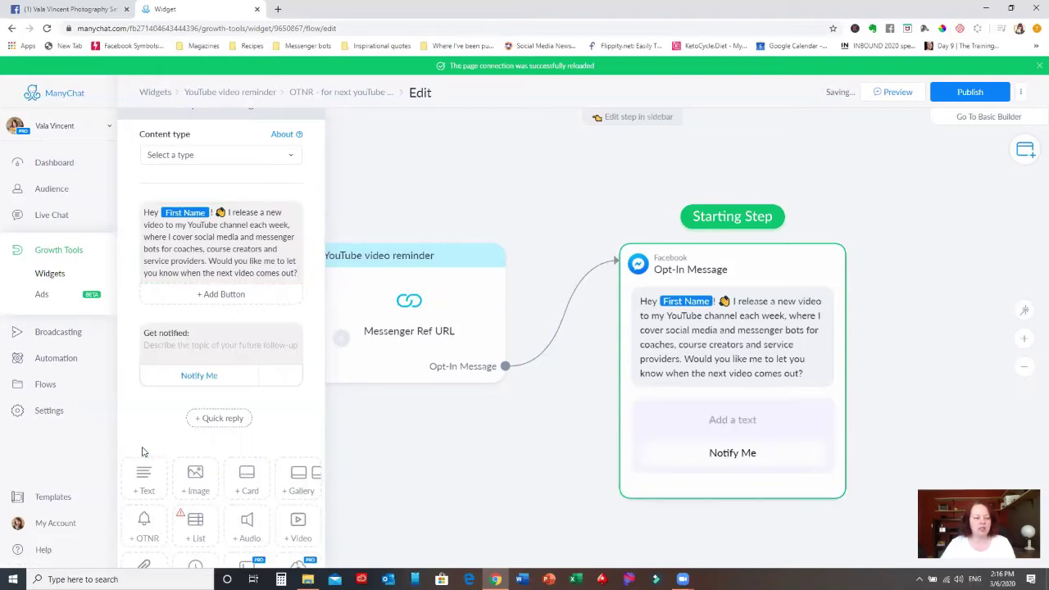
left_click(164, 343)
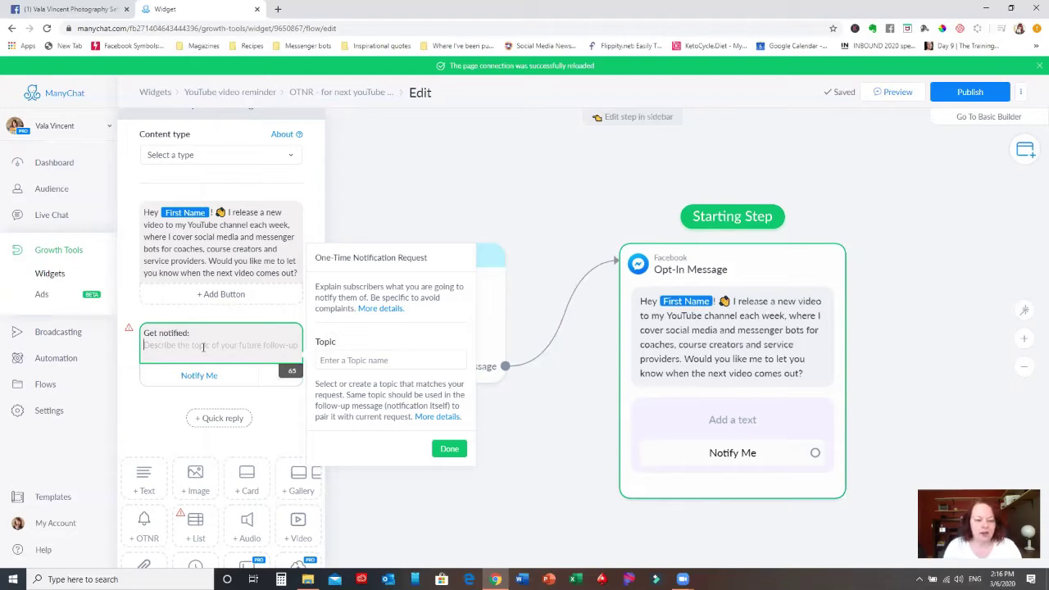
type("Click Noti")
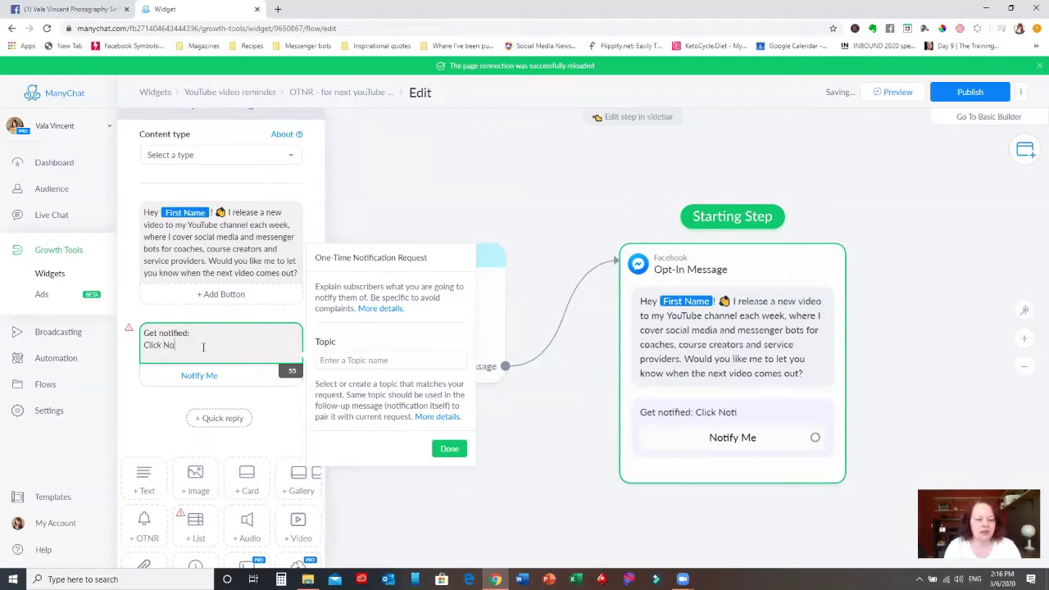
type("\"Notify me")
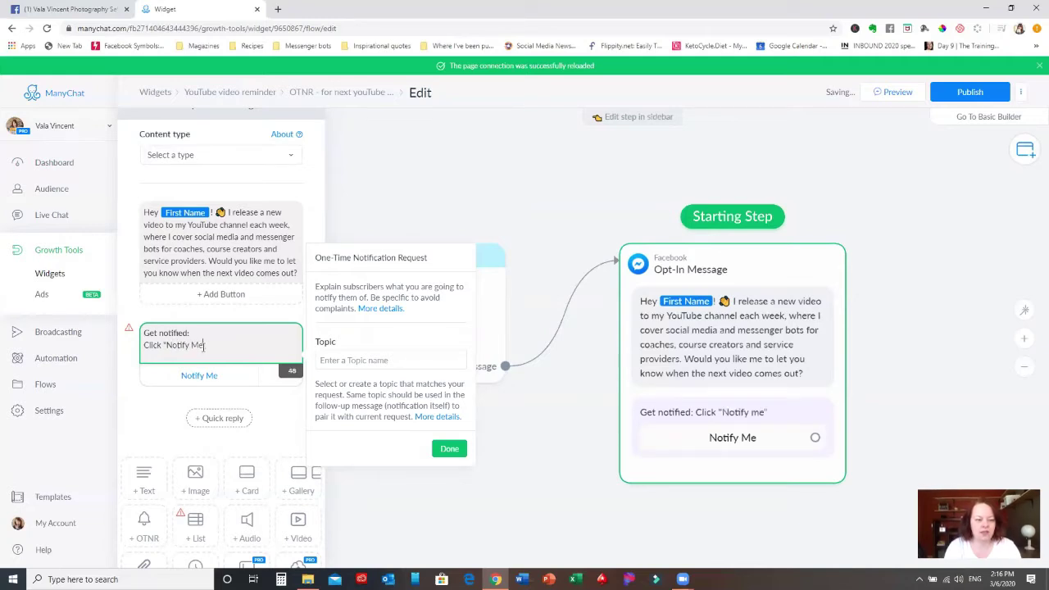
type("  in order to")
key("BackSpace")
key("BackSpace")
type("for me to send you a")
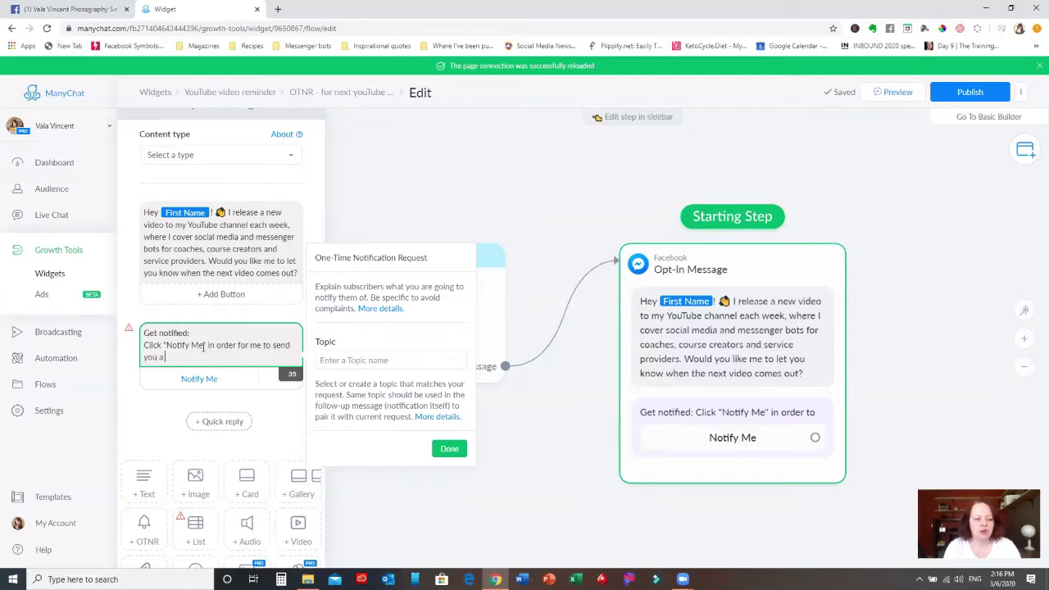
type(" reminder.")
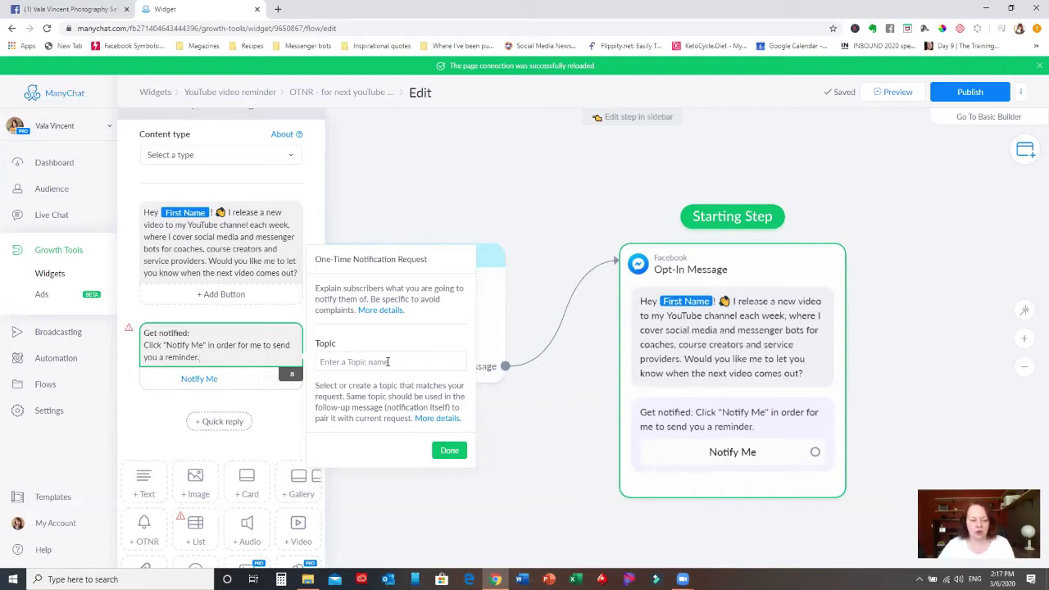
Create the new topic "Notify me of March 9th video" for the One-Time Notification Request.
left_click(395, 362)
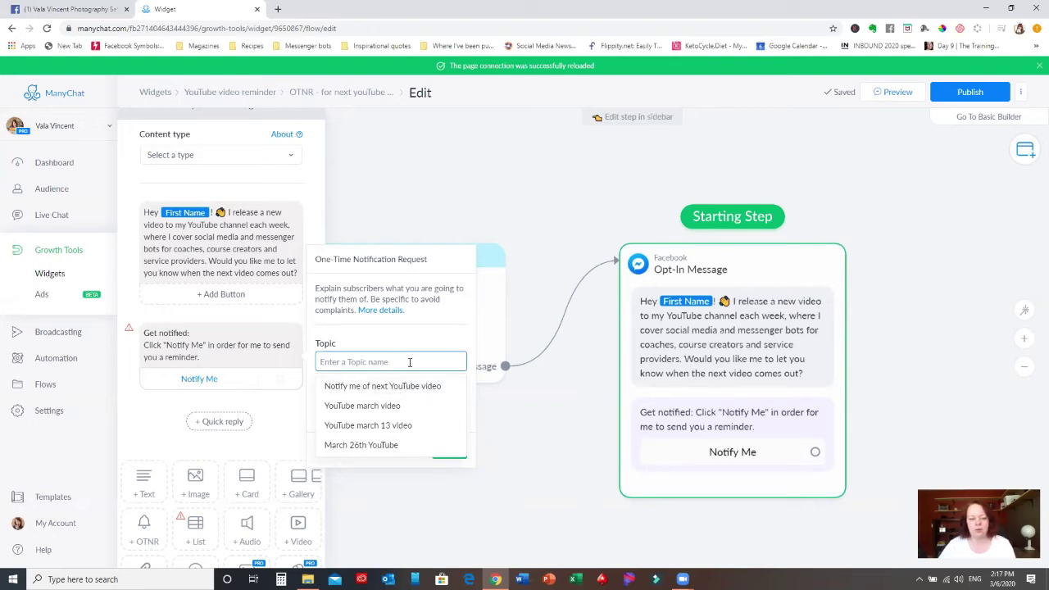
type("Not")
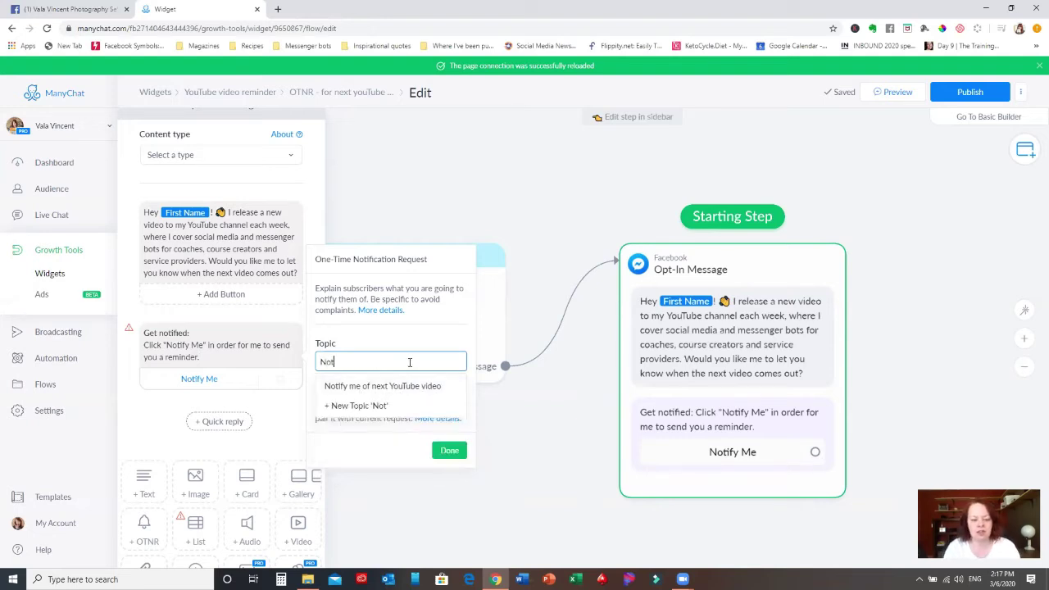
type("ify me of March 9th video")
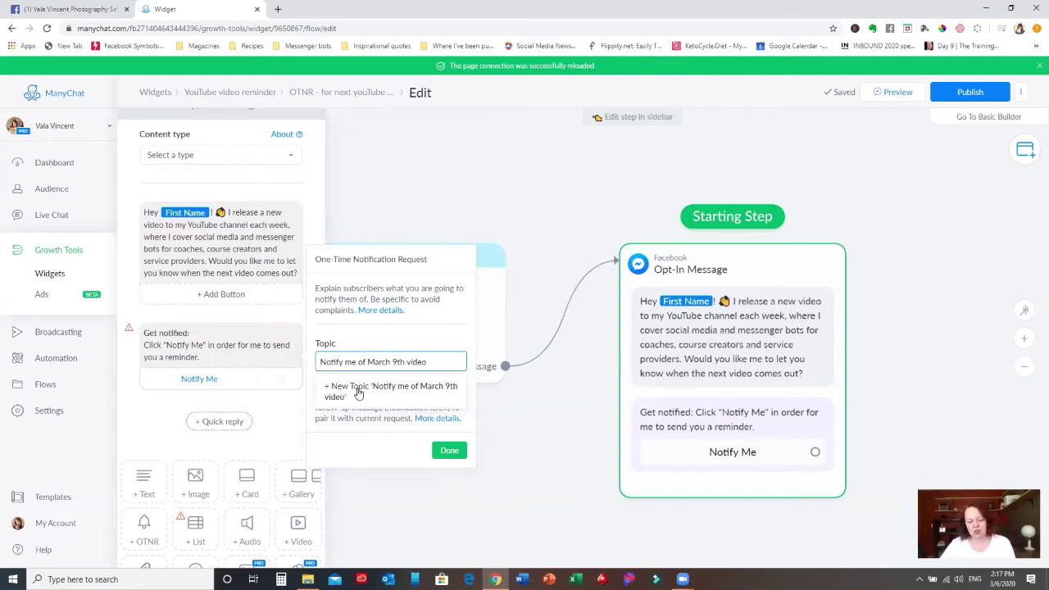
left_click(394, 390)
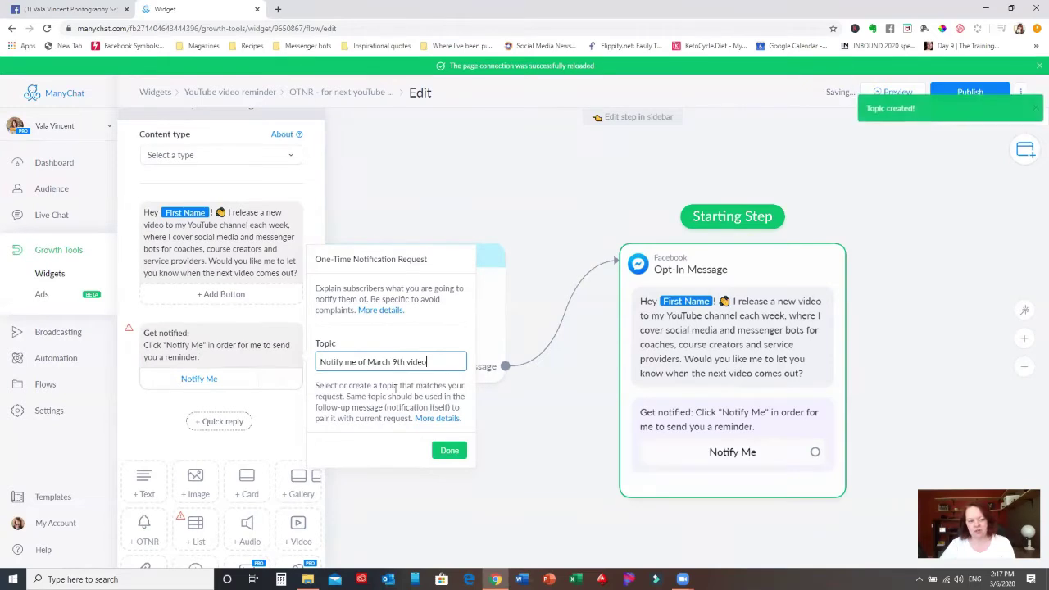
left_click(450, 451)
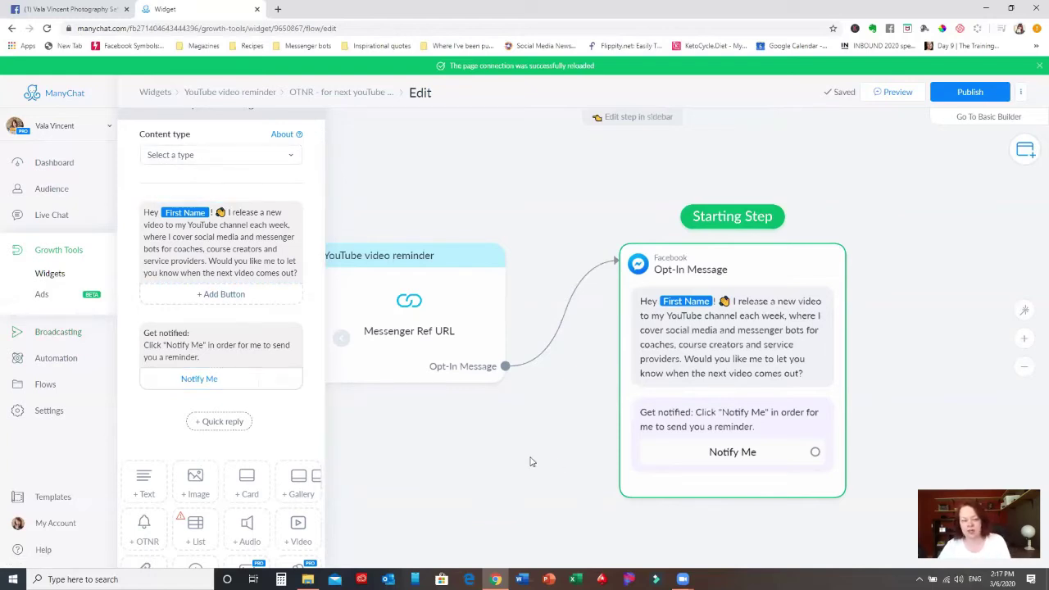
Set the request's Notify Me button to send a new message.
left_click(198, 381)
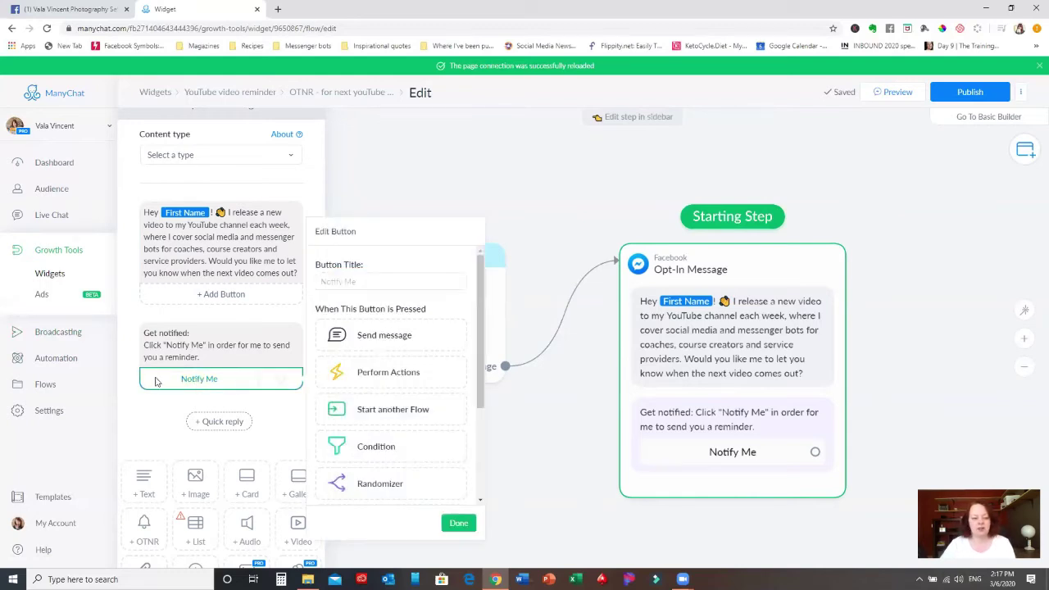
mouse_move(365, 287)
left_click_drag(481, 305, 481, 324)
left_click(393, 316)
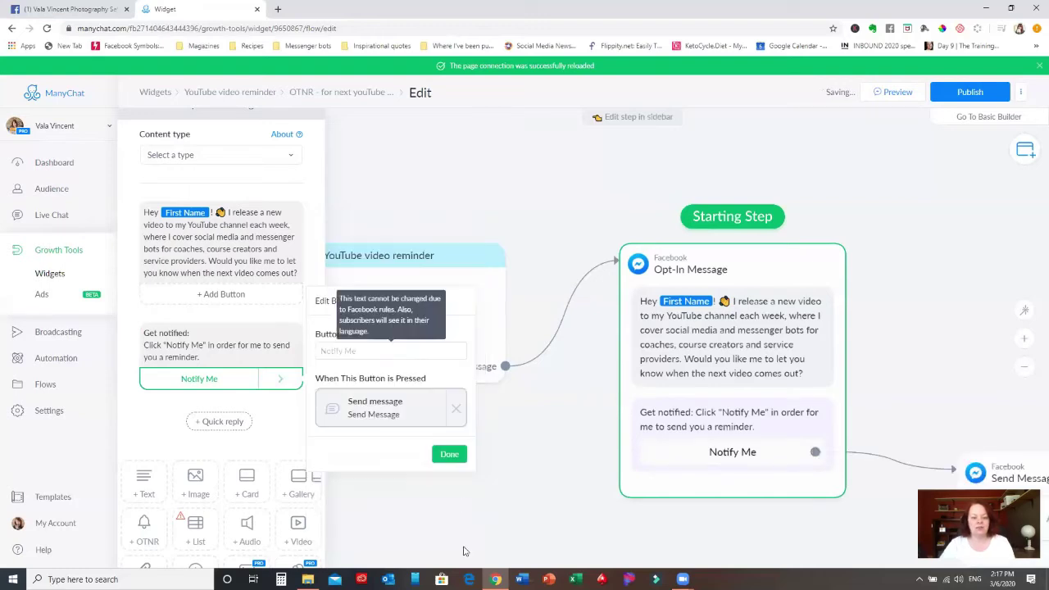
left_click(447, 453)
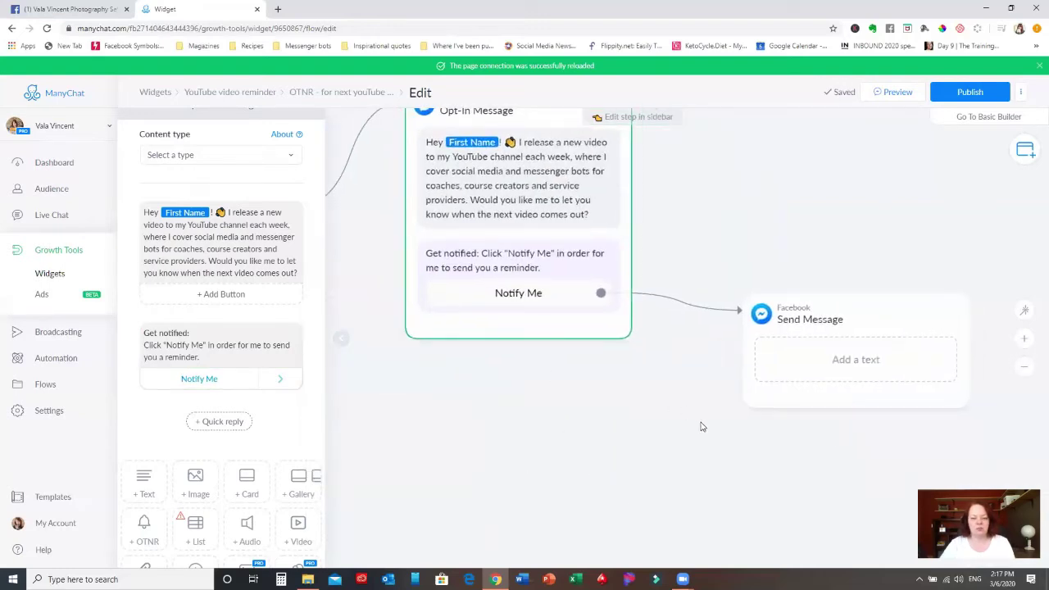
Write the follow-up message "Thanks, that's awesome, I will send you a message right here in messenger with next weeks video!".
left_click(794, 361)
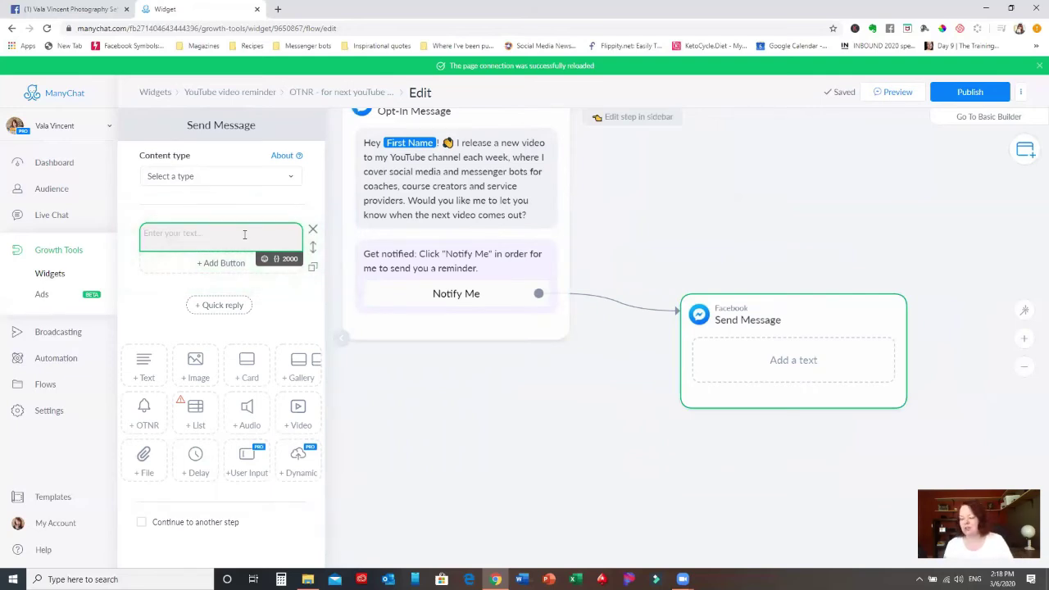
type("Thank")
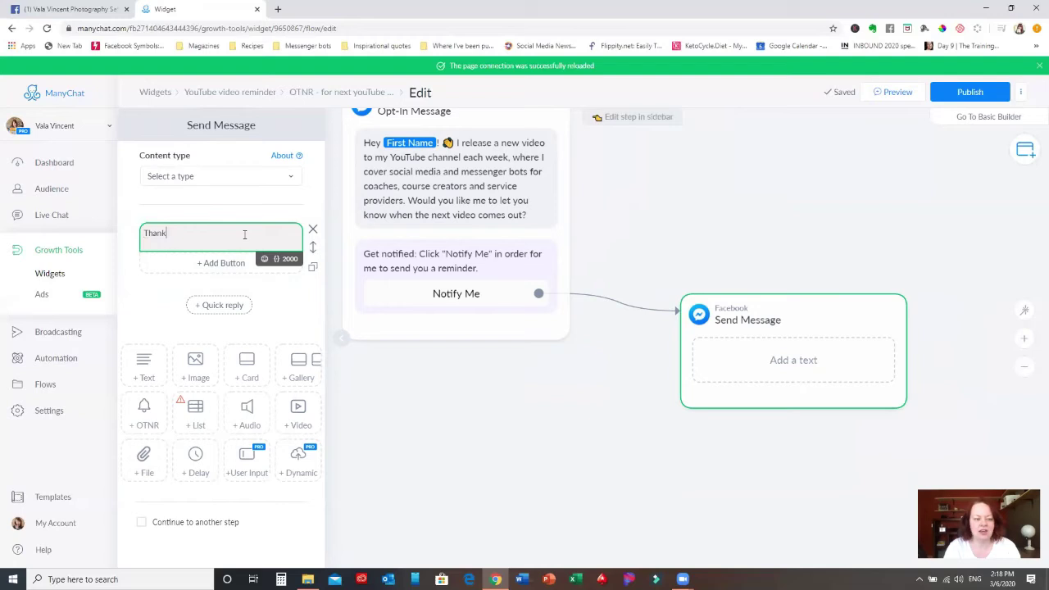
type("s, that's awesome")
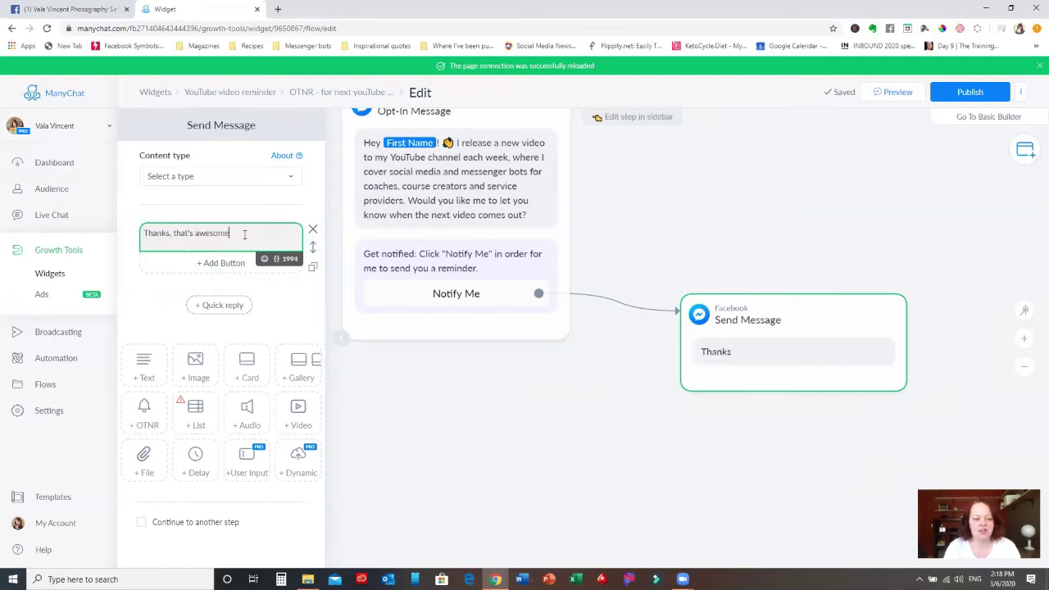
type(", I will")
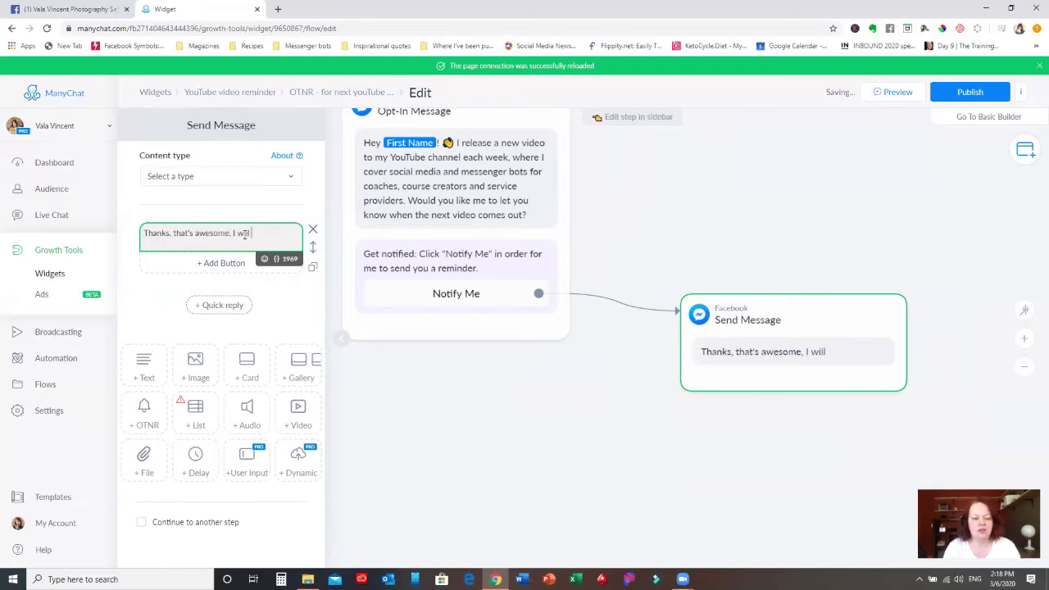
key("BackSpace")
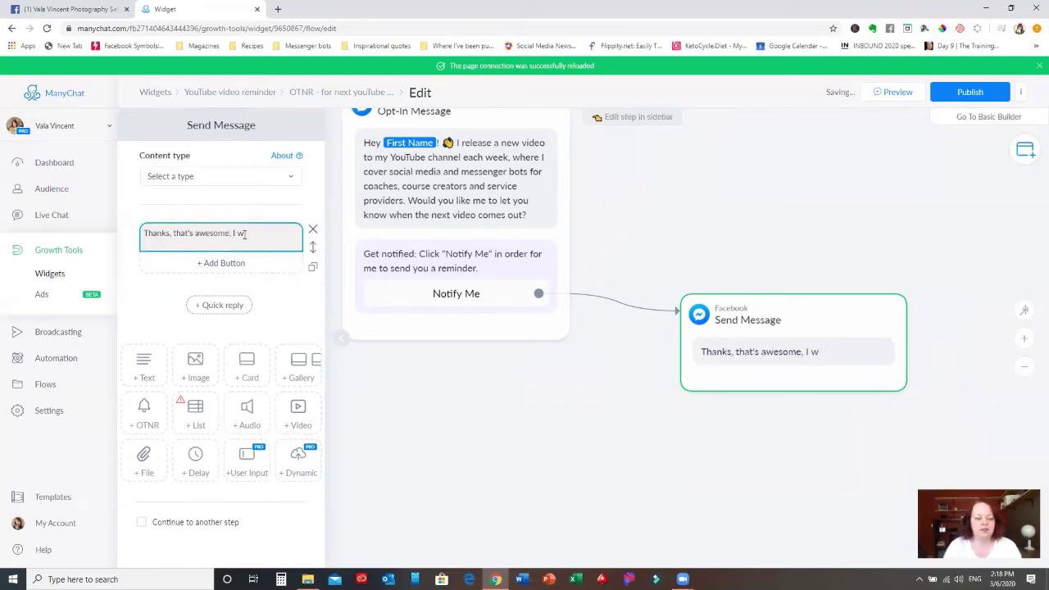
type("i")
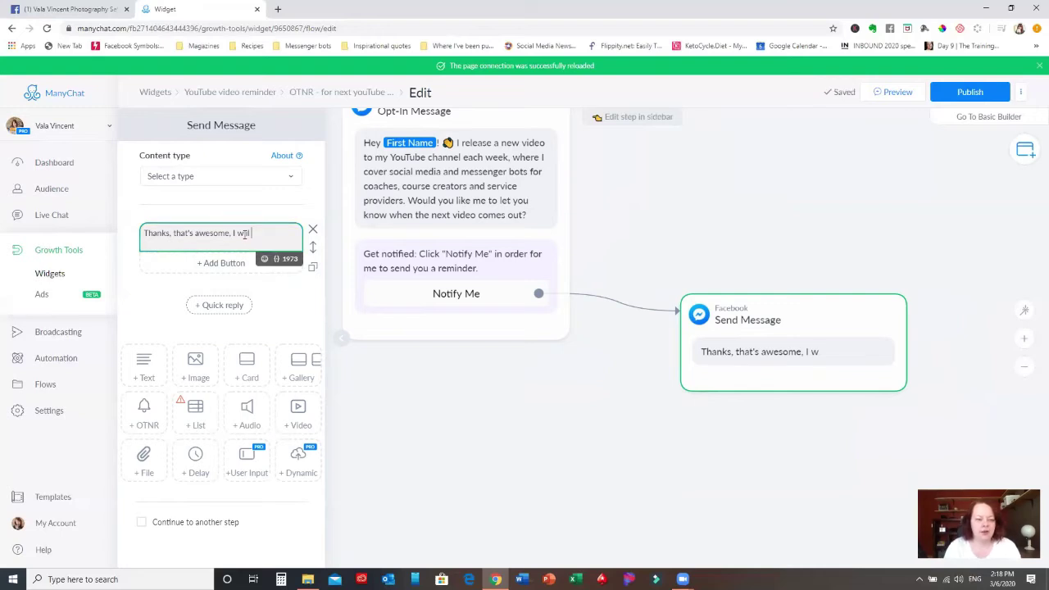
type("ll send you a message right")
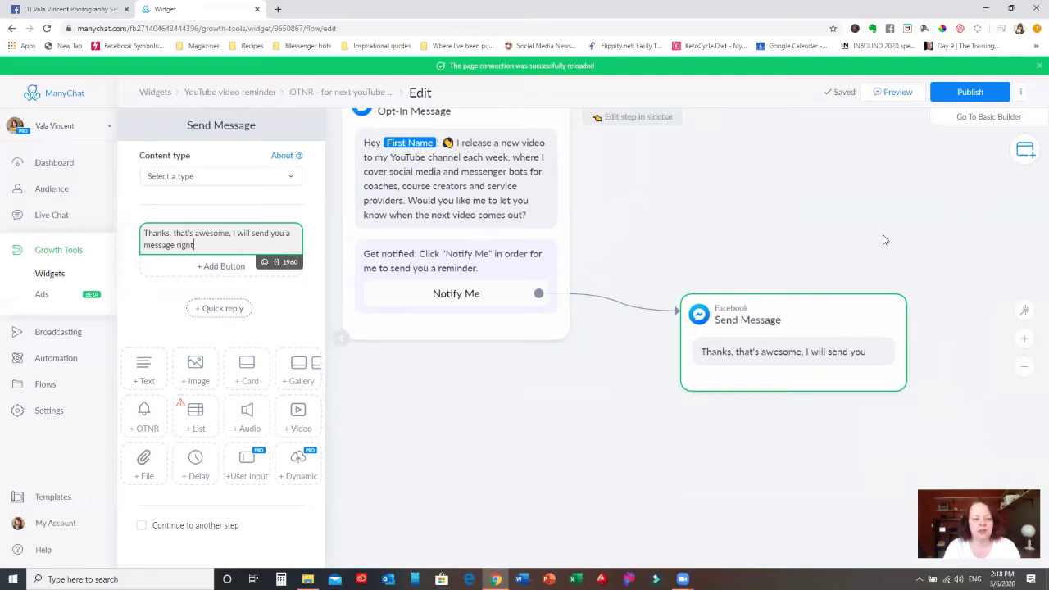
type(" here in messenger ")
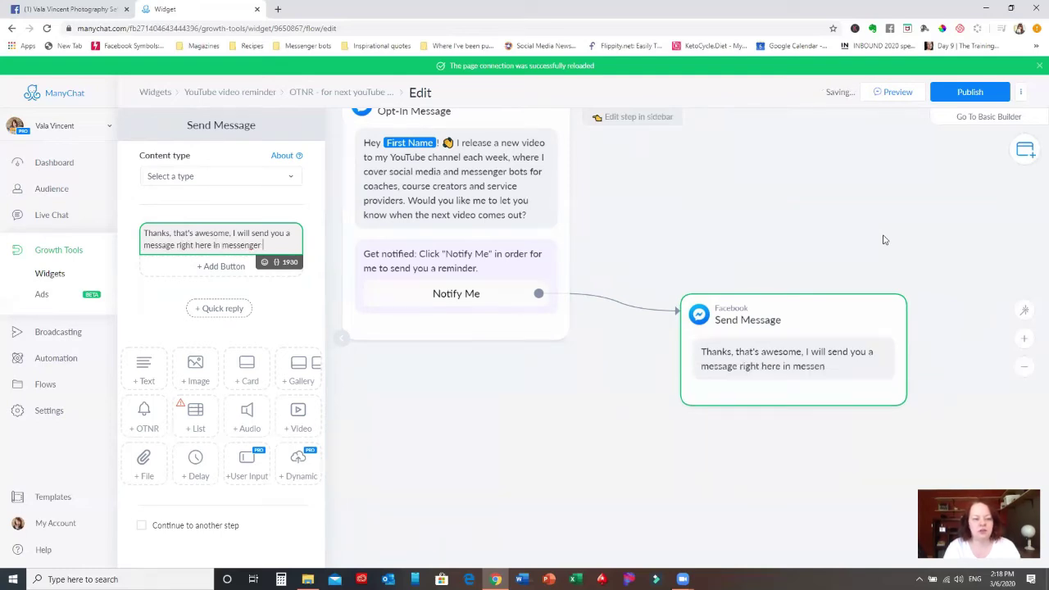
type("with th")
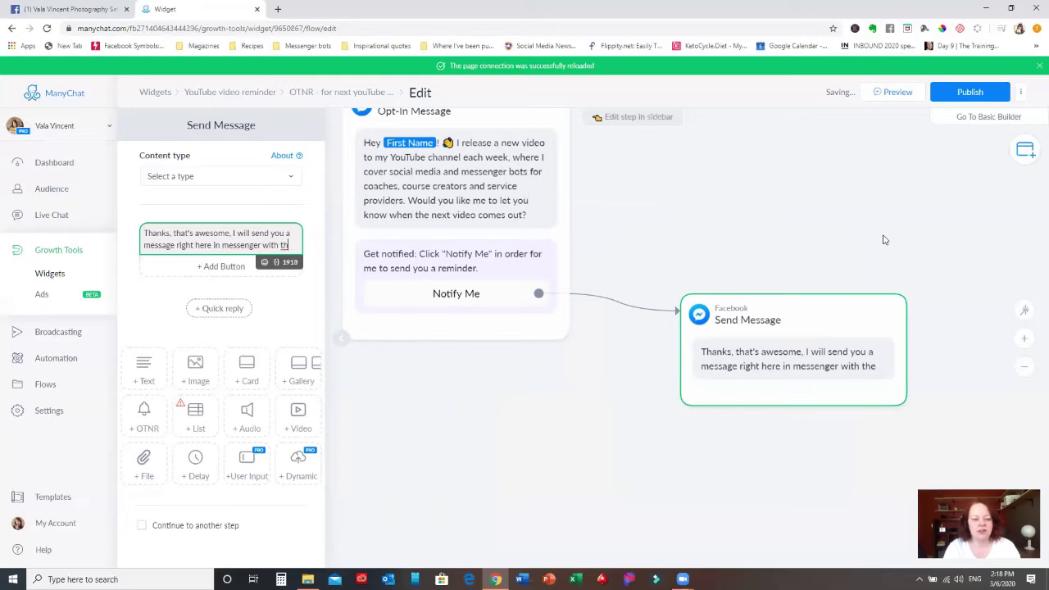
type("e lasxt weeks ")
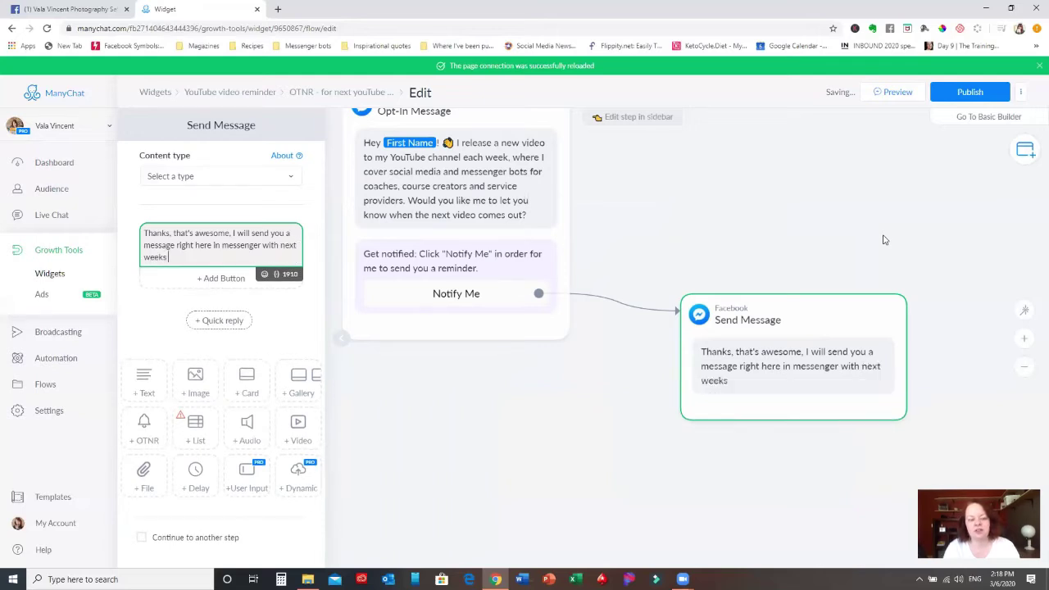
type("video!")
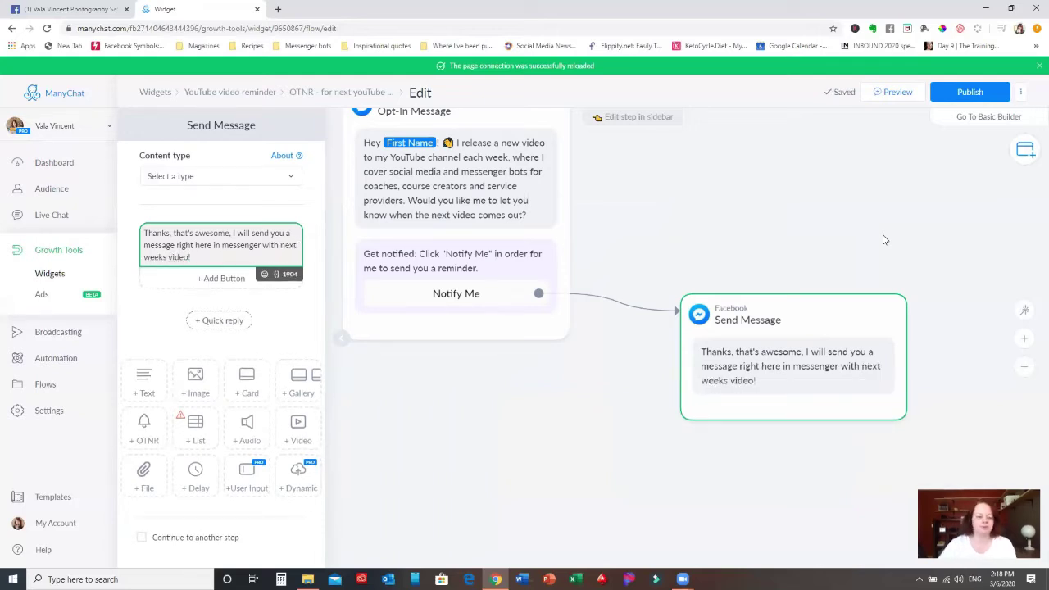
Finish editing the follow-up message and publish the flow.
left_click(539, 473)
scroll(538, 472, "down", 3)
left_click_drag(527, 462, 583, 417)
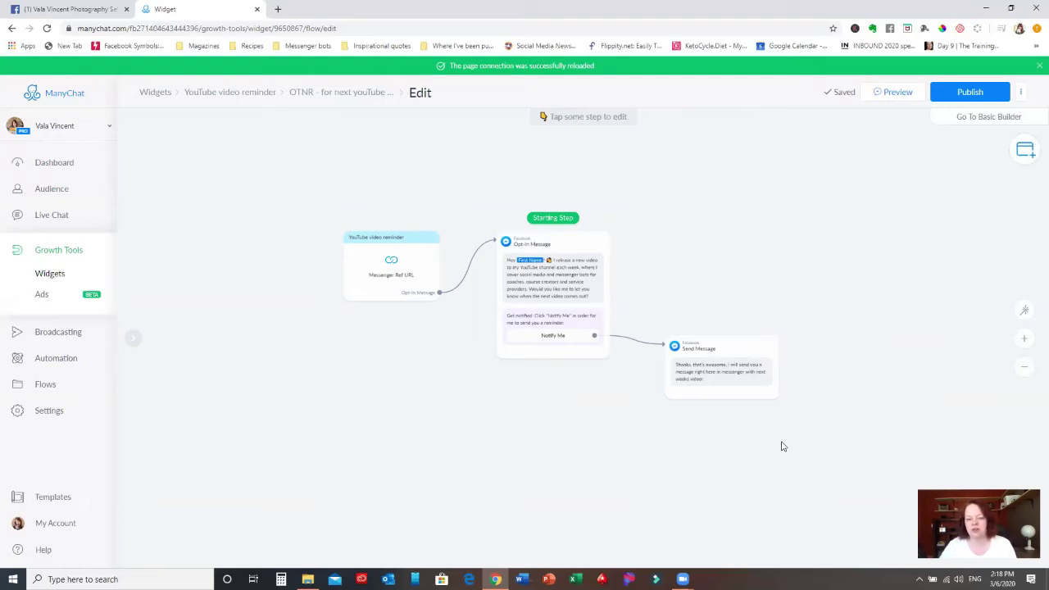
mouse_move(547, 344)
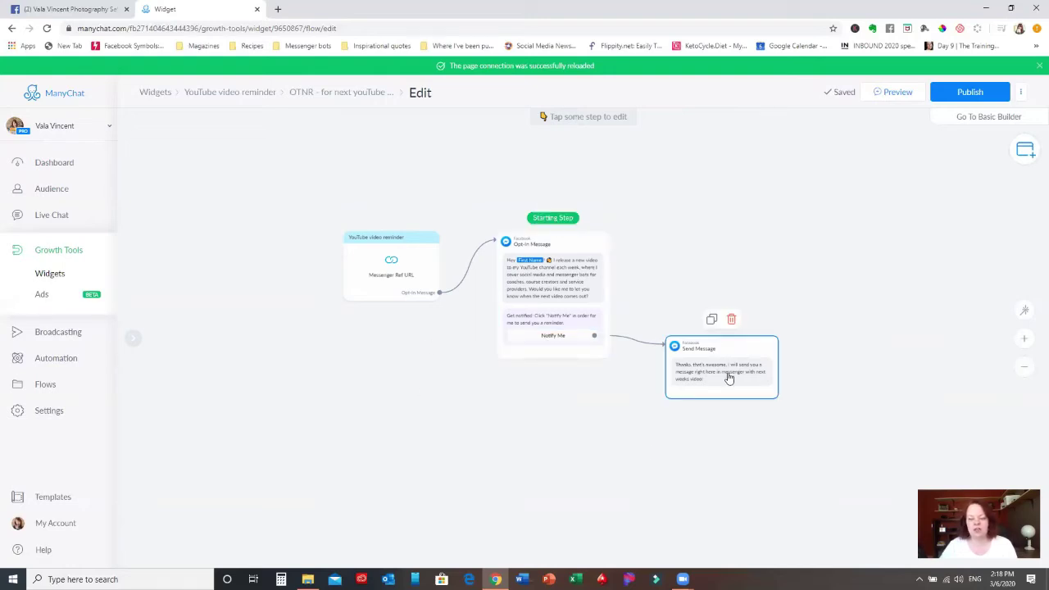
left_click(967, 97)
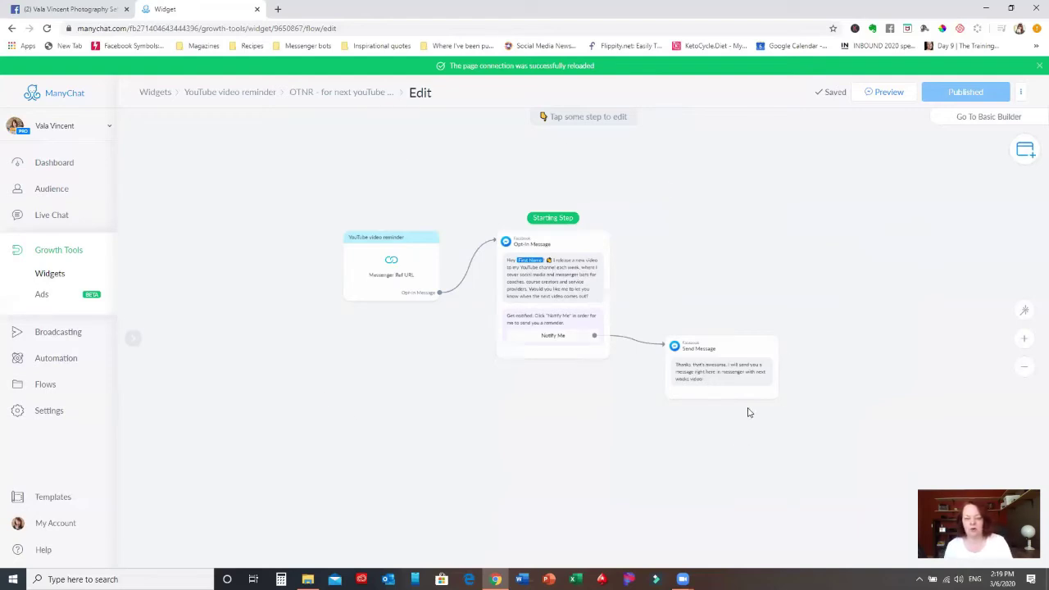
Send a preview of the flow to Messenger and compare its notification request wording with the opt-in message in the flow editor.
left_click(891, 93)
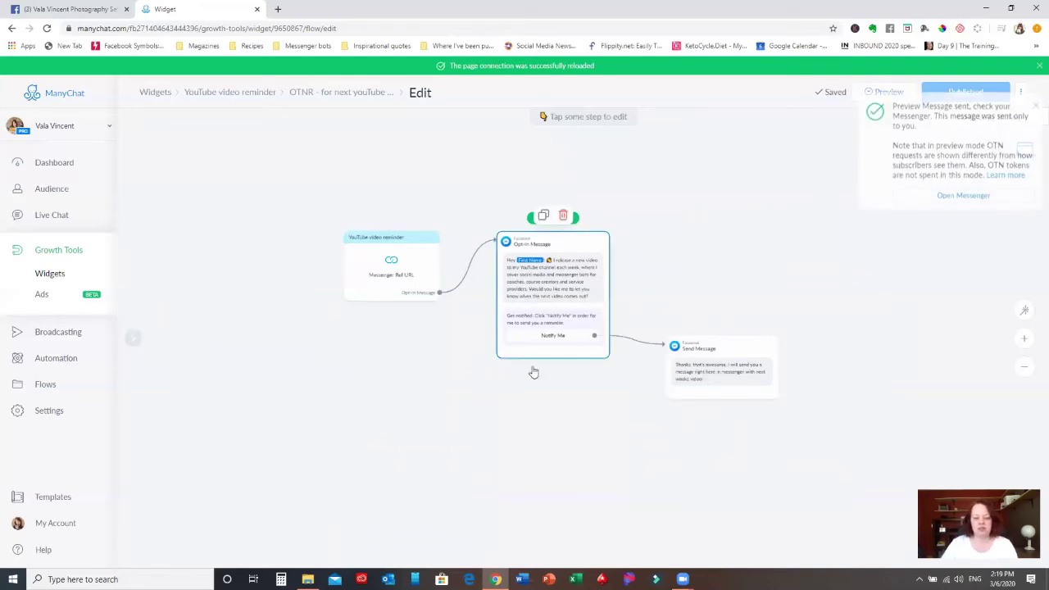
left_click(956, 200)
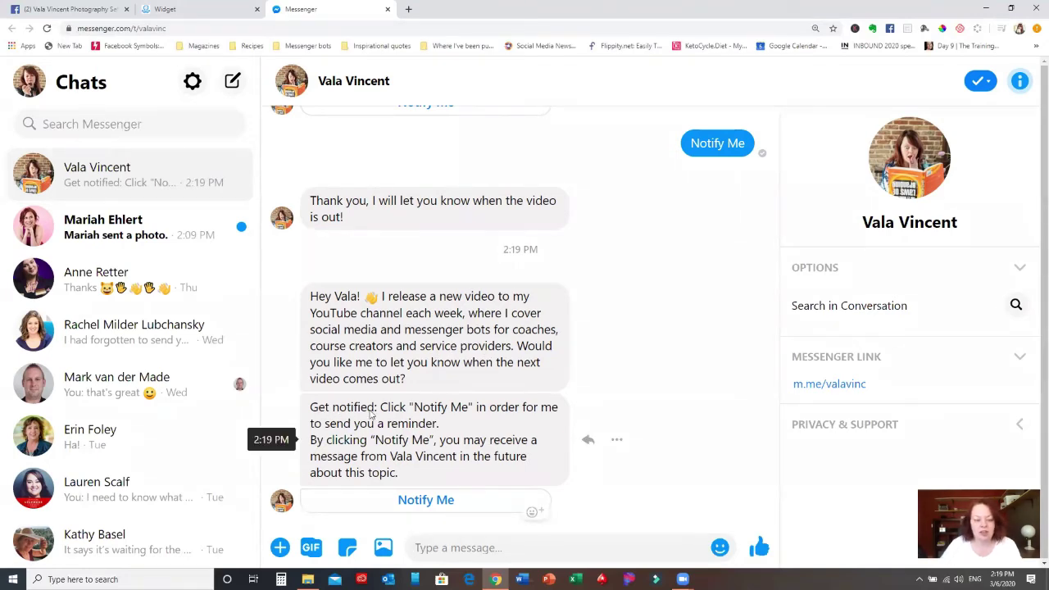
left_click(190, 9)
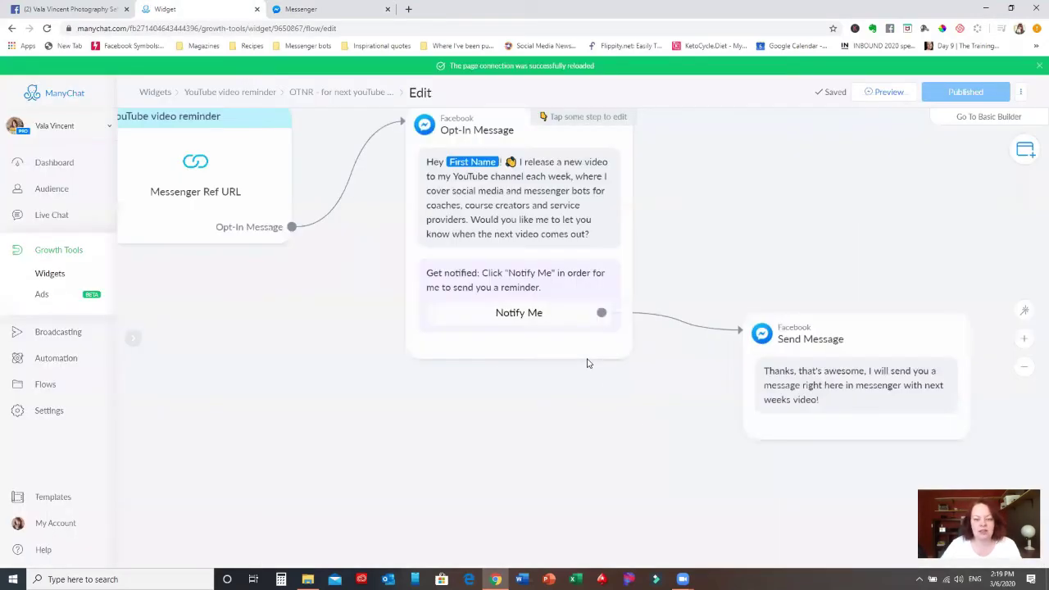
left_click(587, 359)
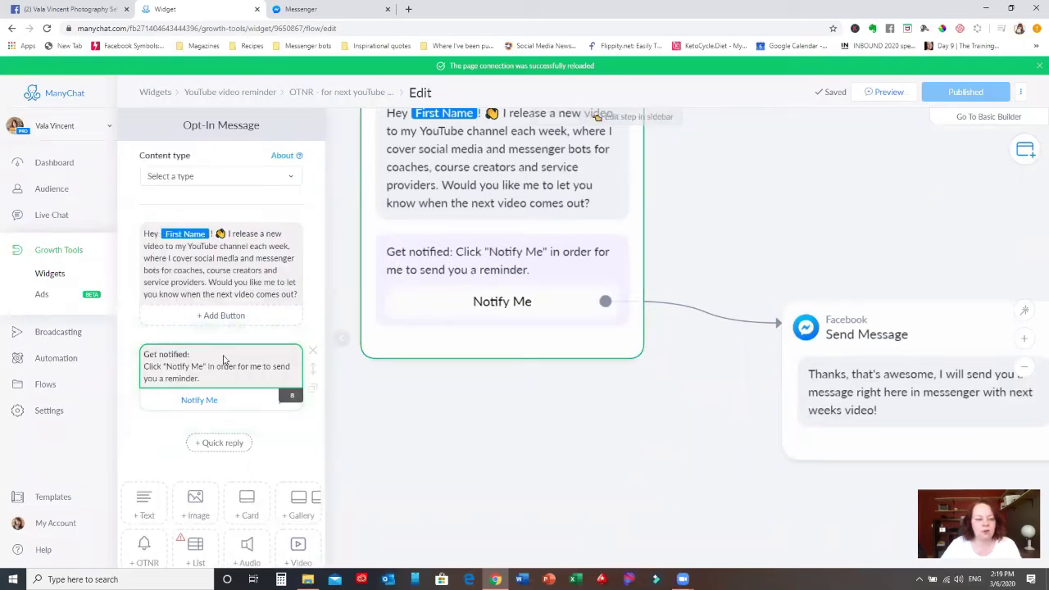
mouse_move(182, 349)
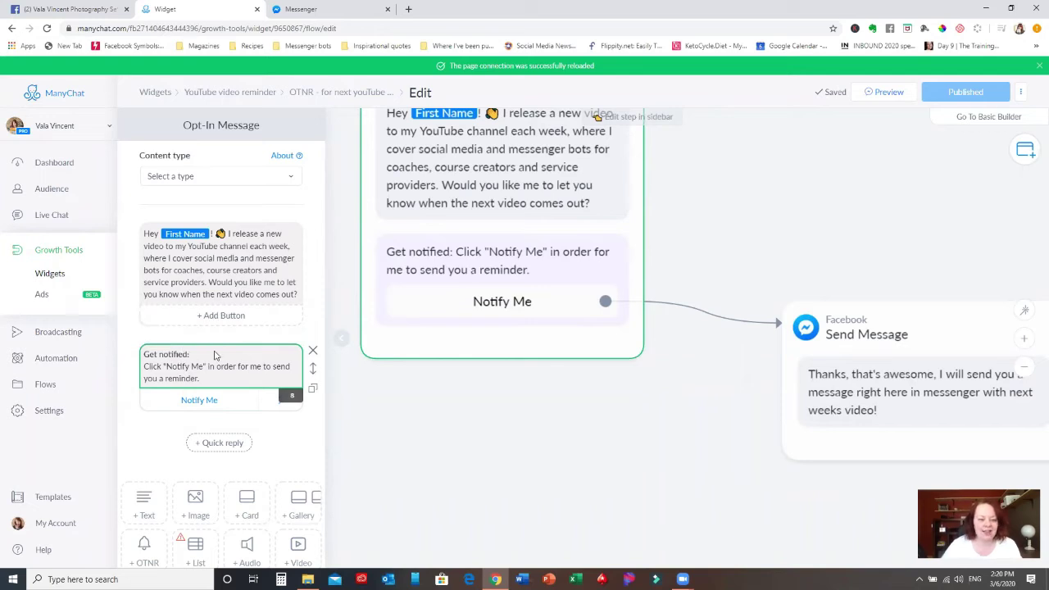
left_click(283, 10)
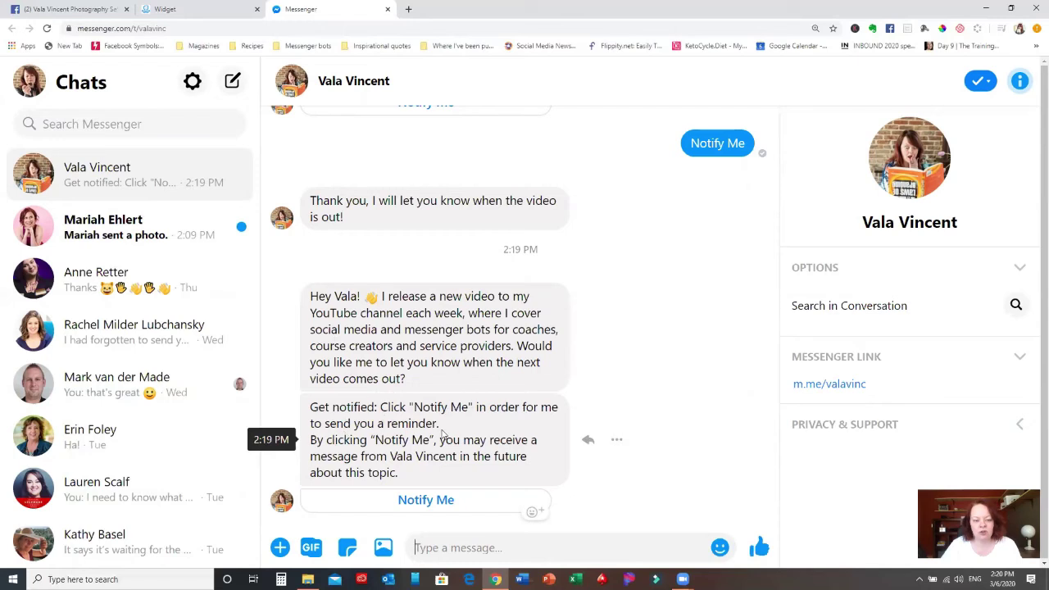
Accept the notification request in the Messenger preview and compare the exchange with the opt-in and follow-up messages in the flow editor.
left_click(189, 9)
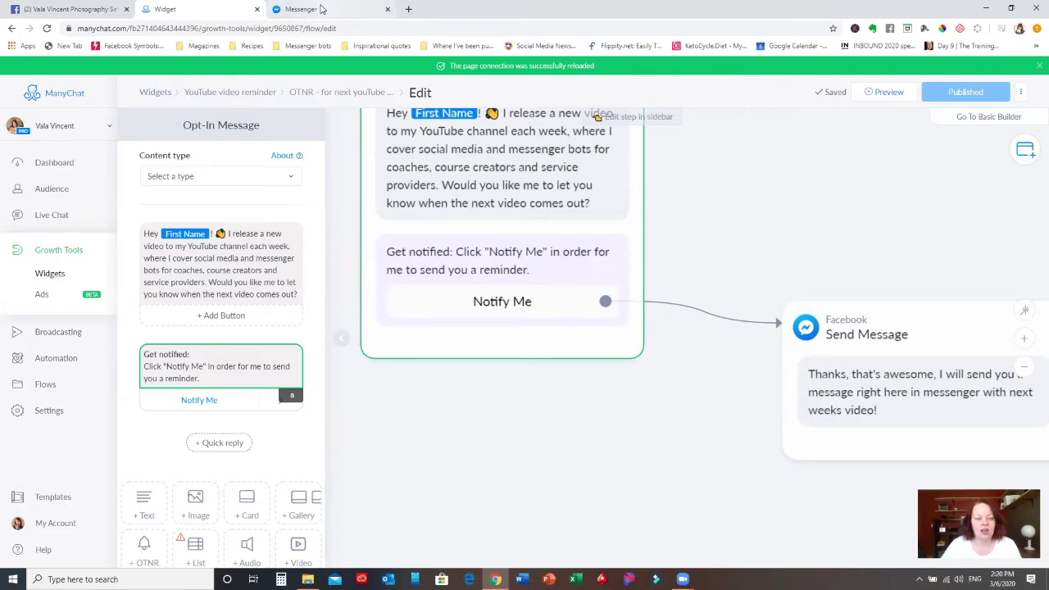
left_click(319, 9)
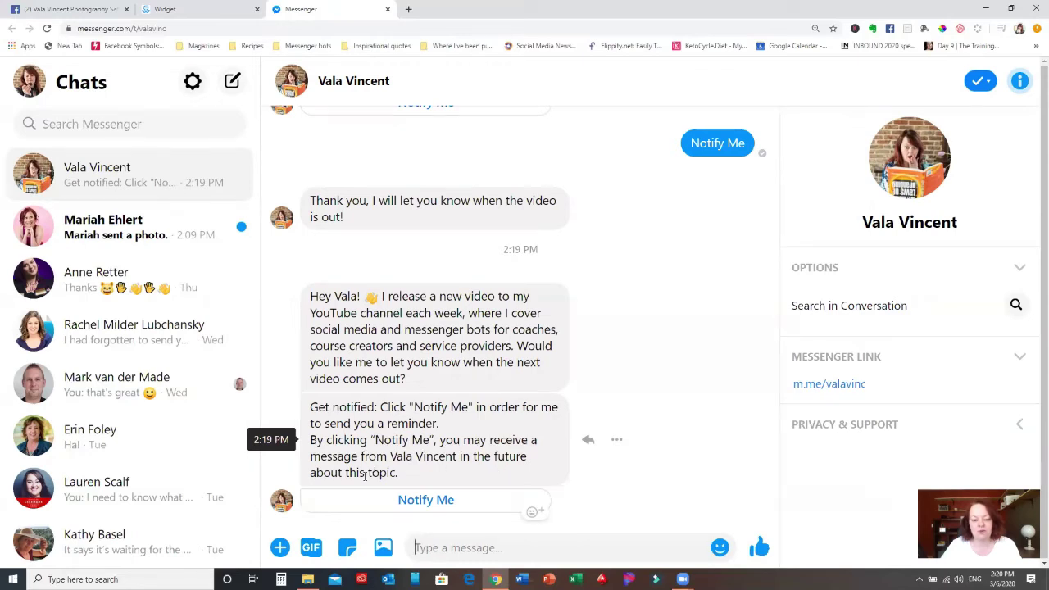
left_click(440, 501)
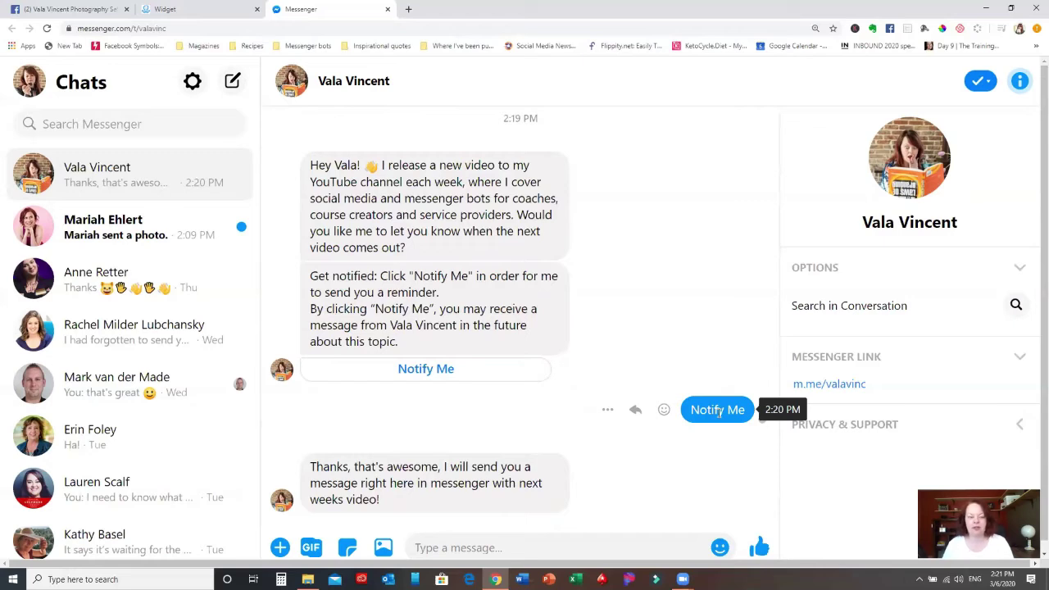
left_click(238, 10)
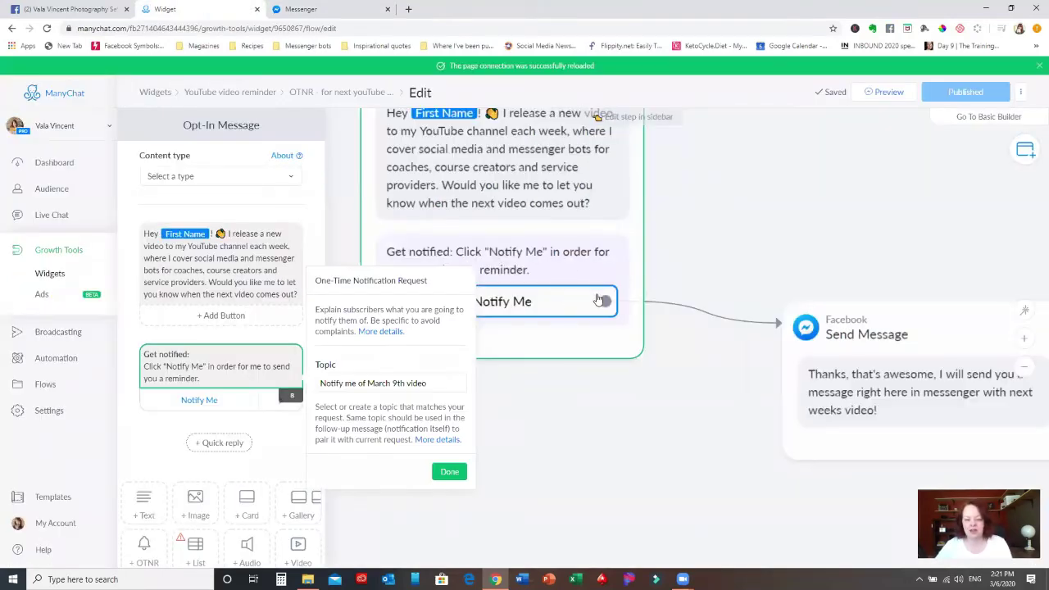
left_click_drag(620, 423, 476, 406)
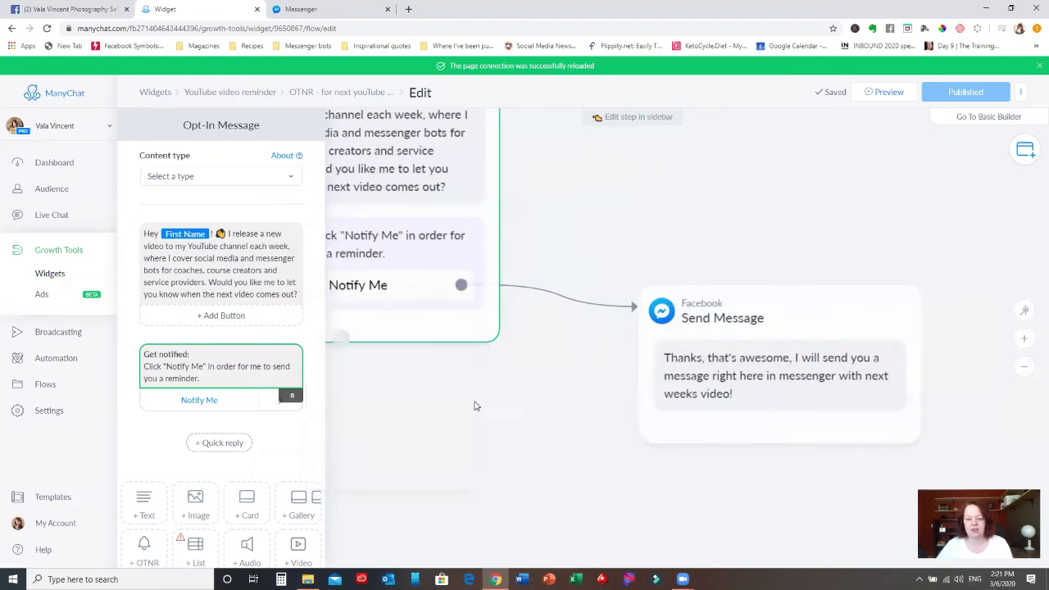
left_click(301, 9)
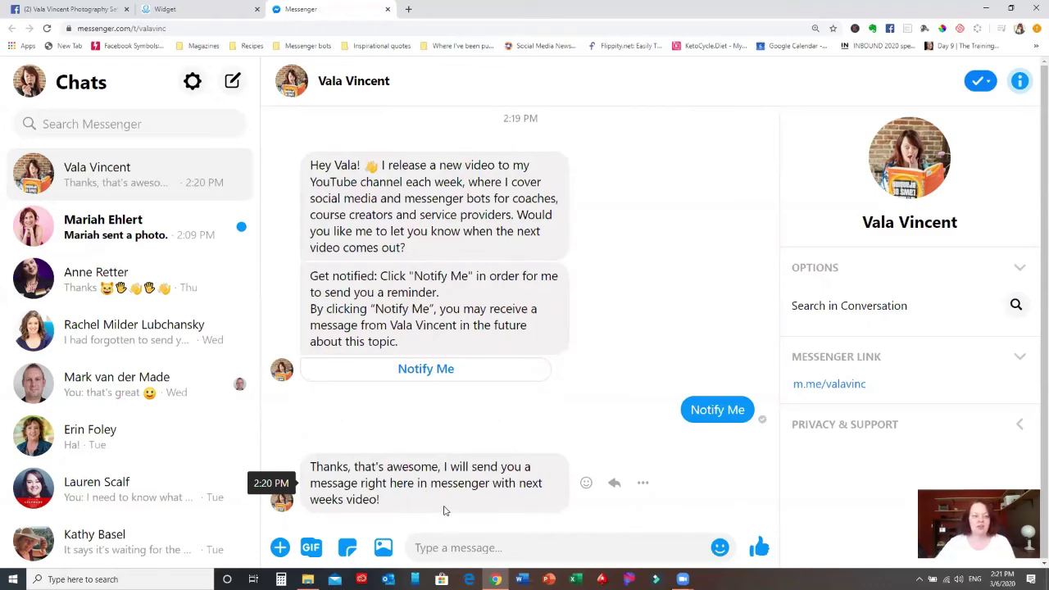
Return to the YouTube video reminder widget in ManyChat and copy its Messenger Ref URL from the setup.
left_click(197, 9)
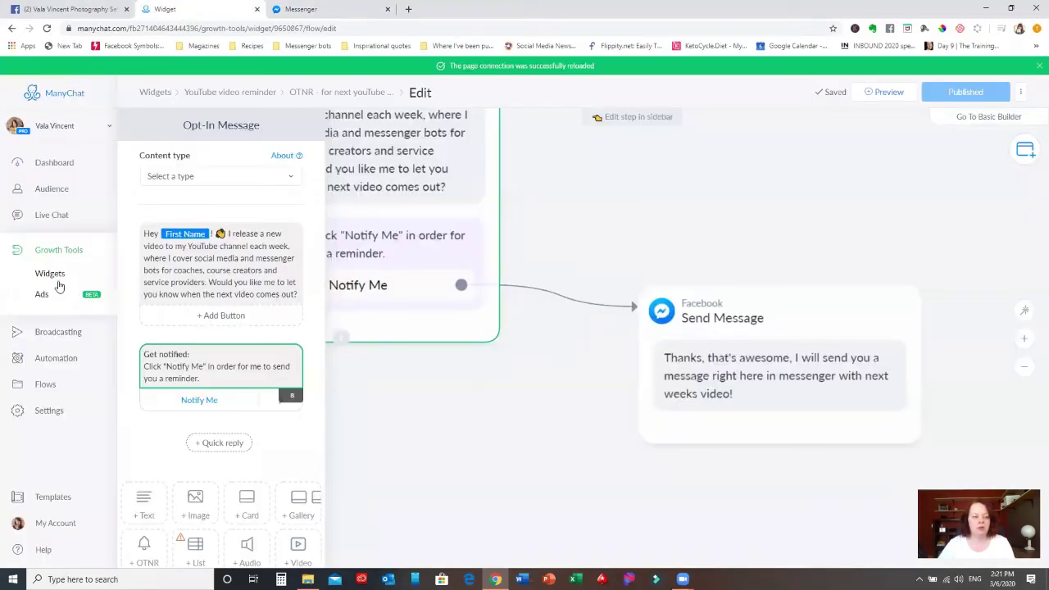
left_click(267, 93)
left_click(212, 166)
left_click(176, 245)
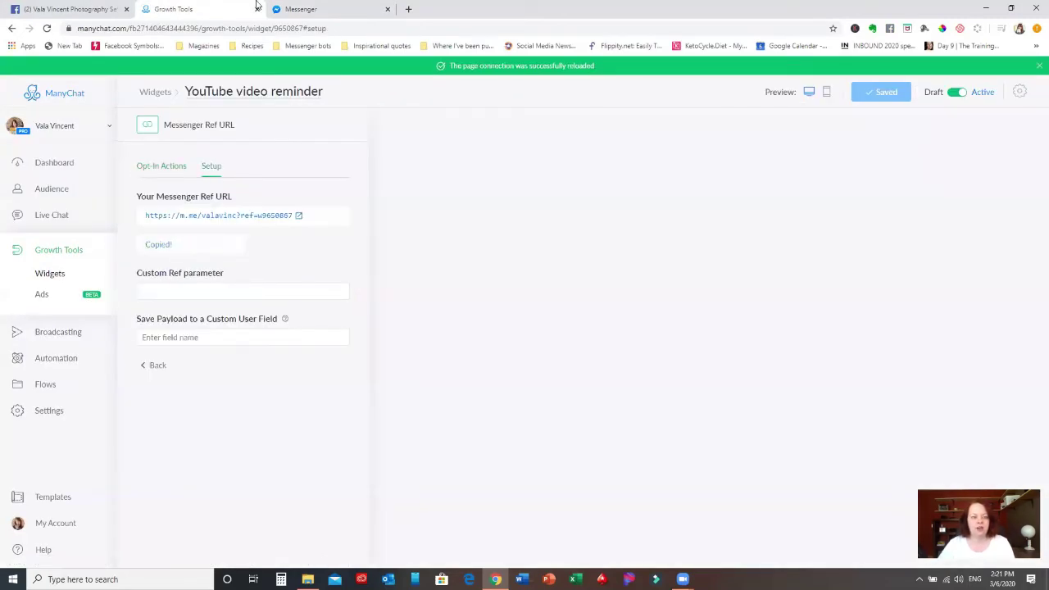
Draft in Facebook's Social media for Online Entrepreneurs group: "If you want to get a reminder of when my next YouTube video comes out, then click this link!".
left_click(58, 10)
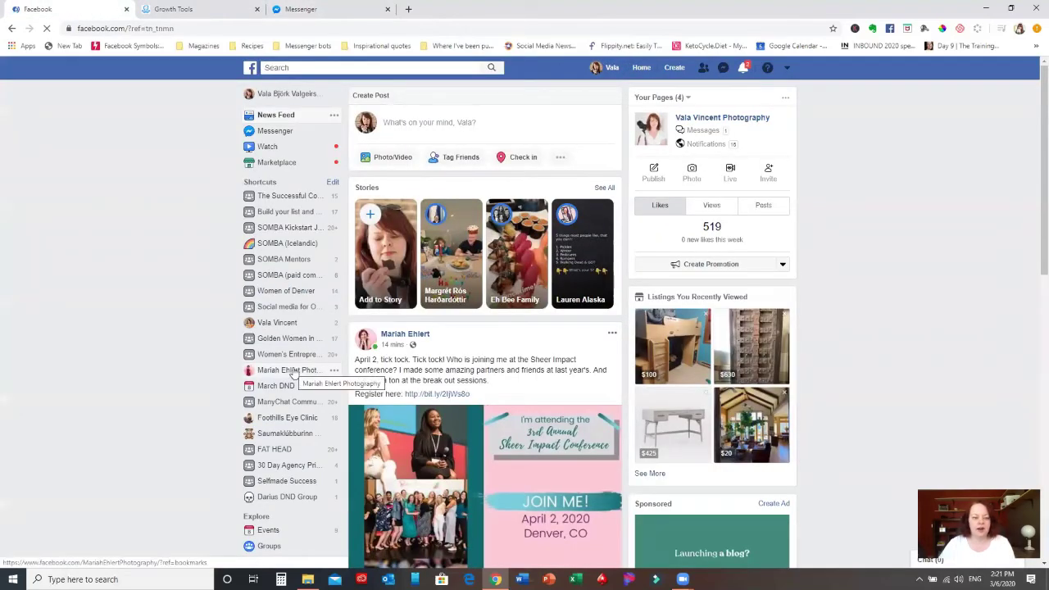
left_click(283, 306)
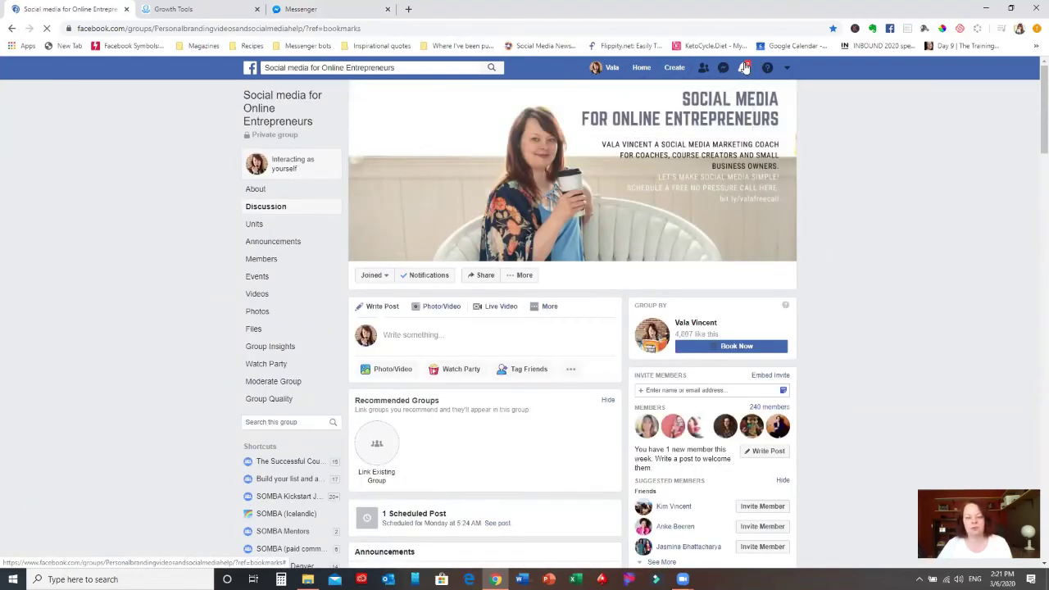
left_click(417, 336)
type("If you wa")
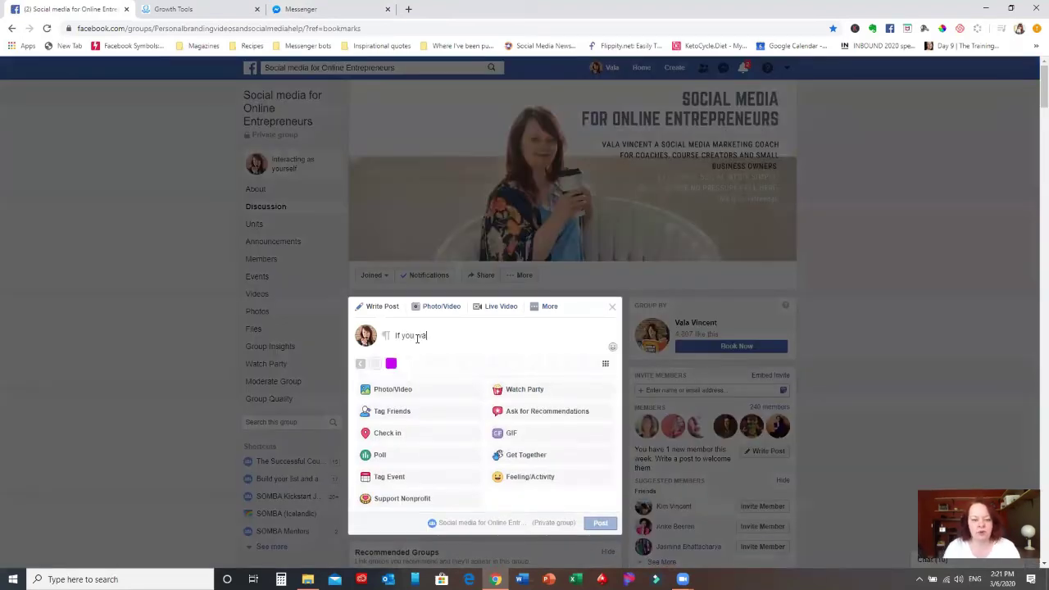
type("nt to ")
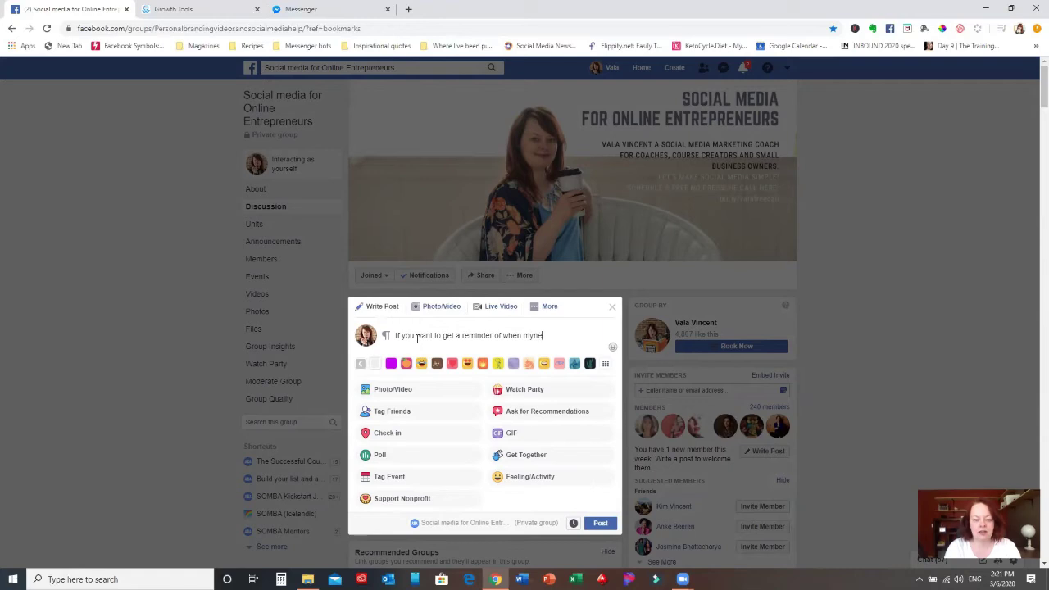
type("get a reminder of when my next YouTube video comes out, then click this lin")
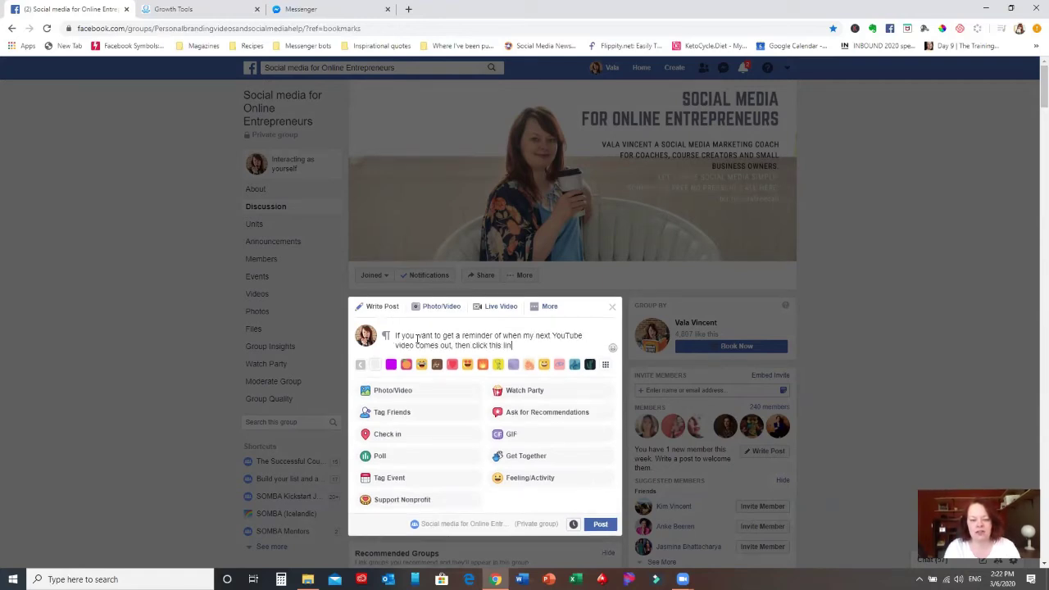
type("k!")
Add the copied Messenger Ref URL below the post text, separated by a blank line.
key("Return")
key("Return")
key("ctrl+v")
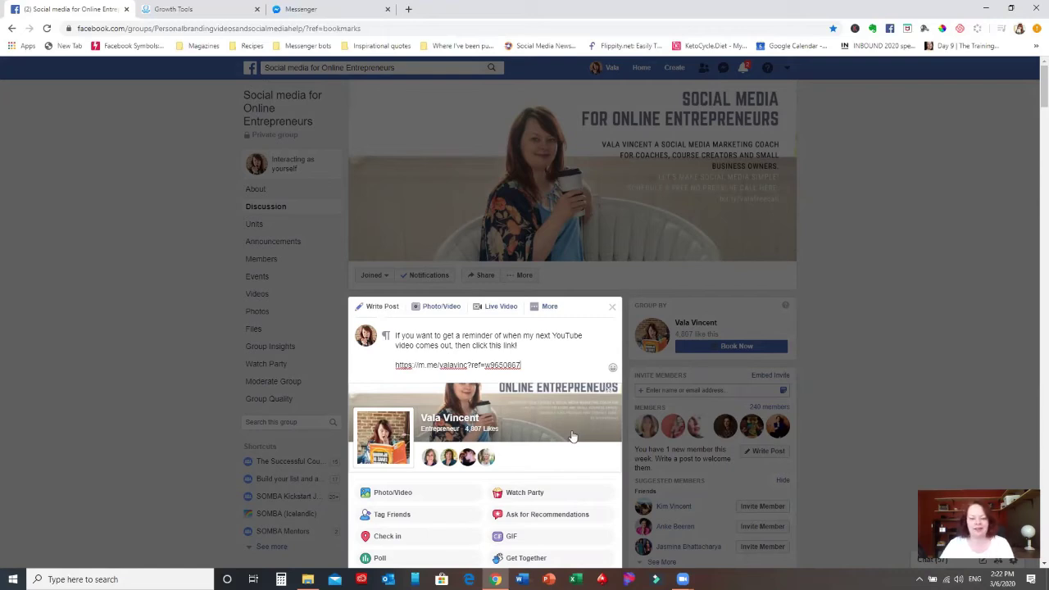
Open LinkedIn in a new browser tab and copy the Facebook draft's text and Messenger link into a new LinkedIn post.
left_click(408, 9)
type("lin")
key("Return")
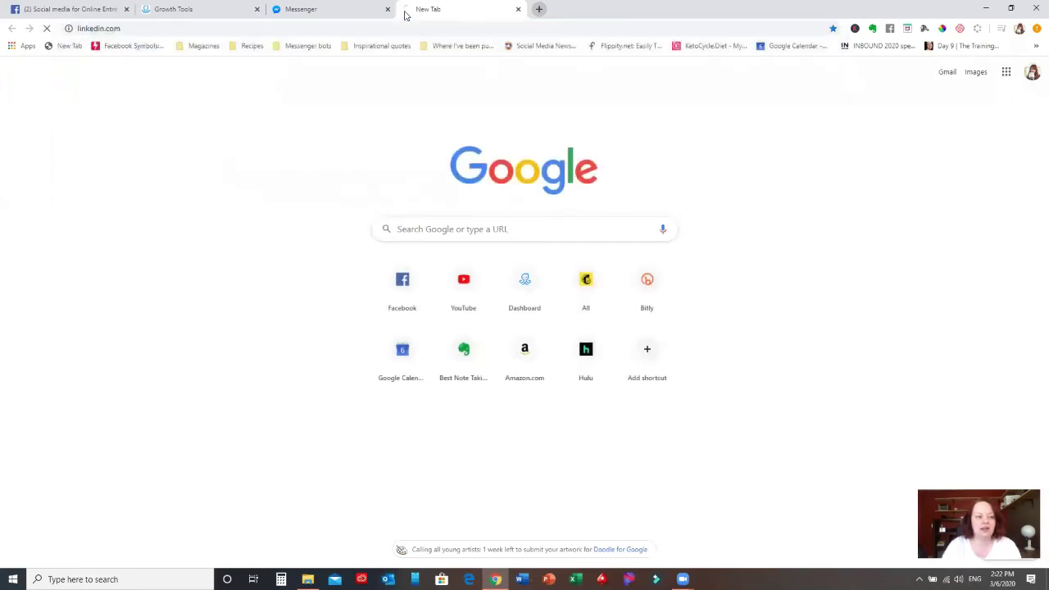
left_click(45, 9)
left_click_drag(521, 366, 487, 317)
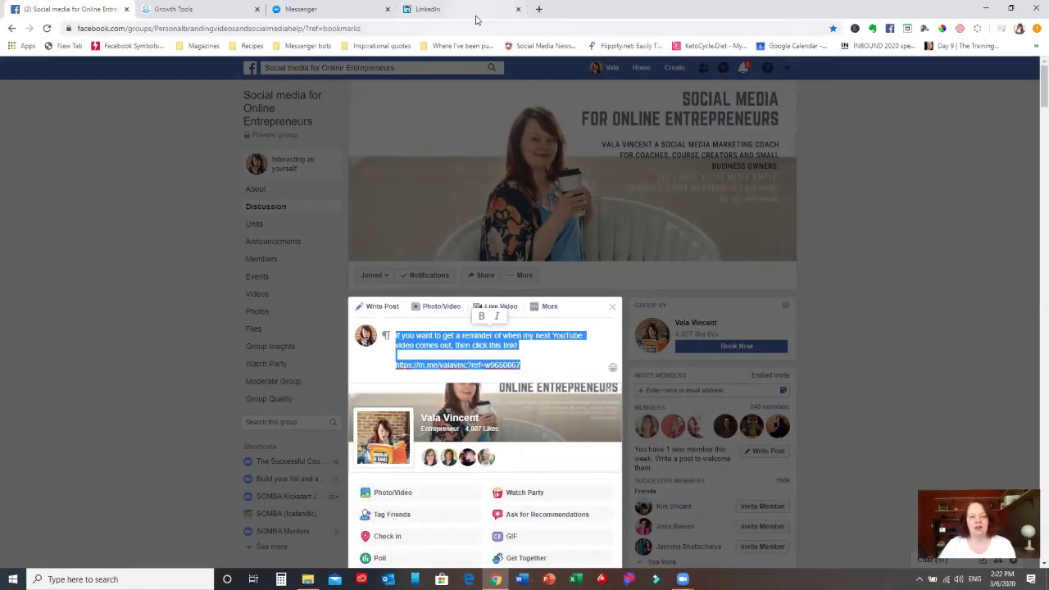
left_click(463, 10)
left_click(402, 132)
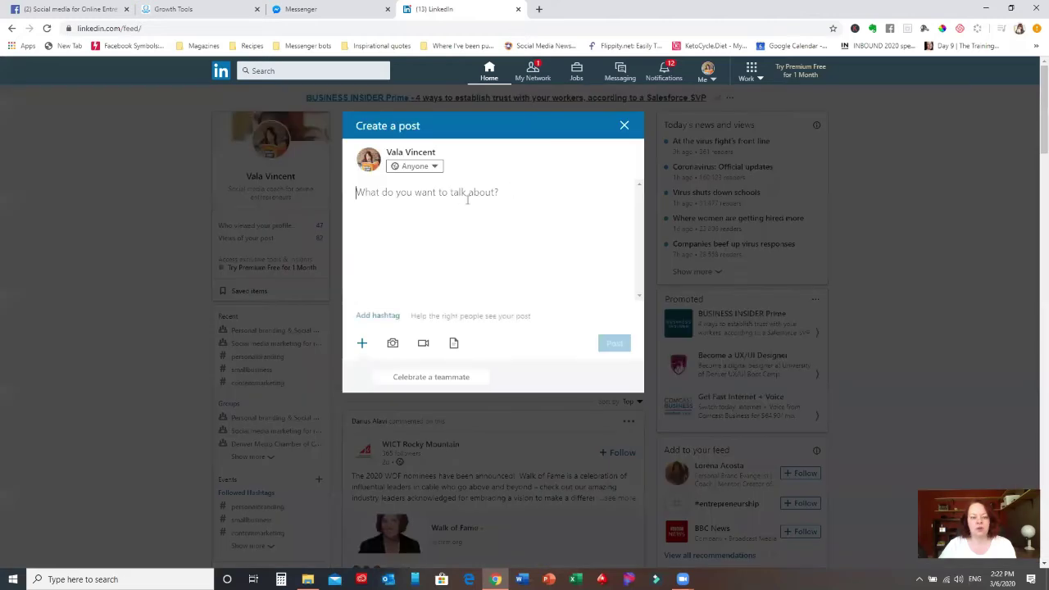
key("ctrl+v")
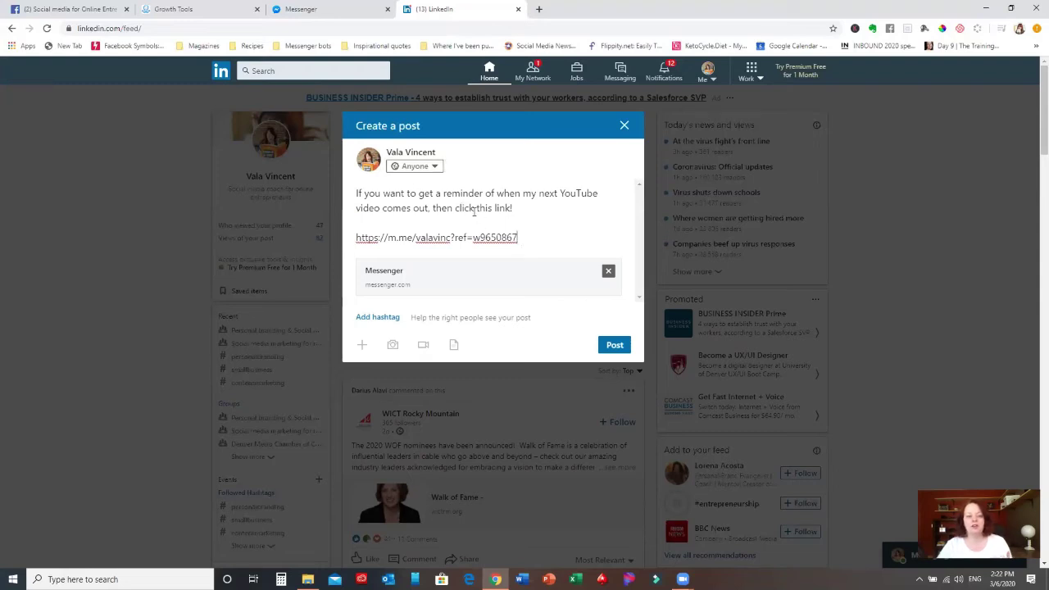
Switch back to ManyChat and create a new broadcast that starts with Messenger.
left_click(205, 13)
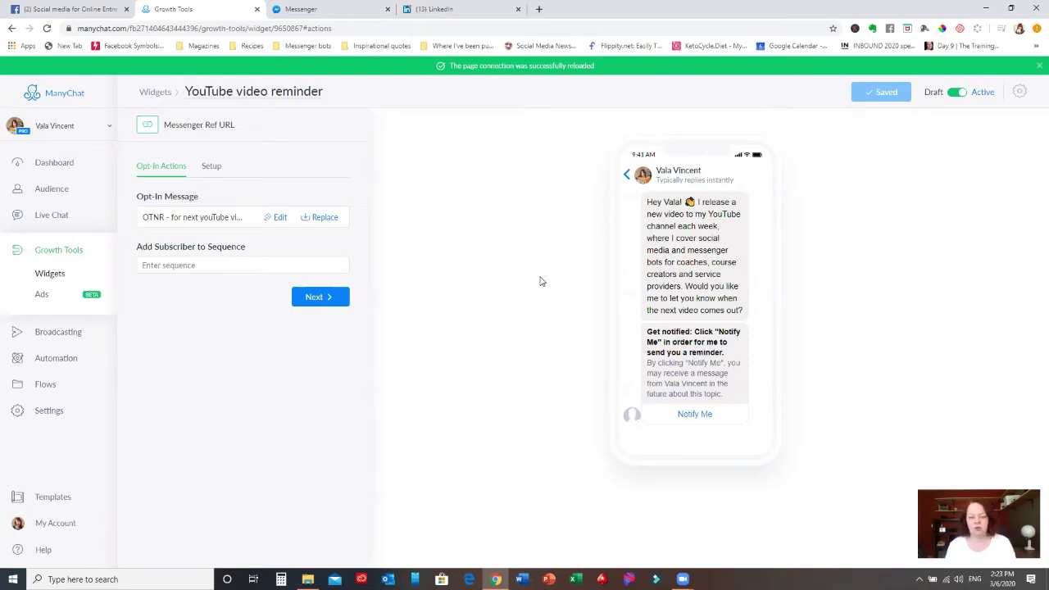
left_click(59, 333)
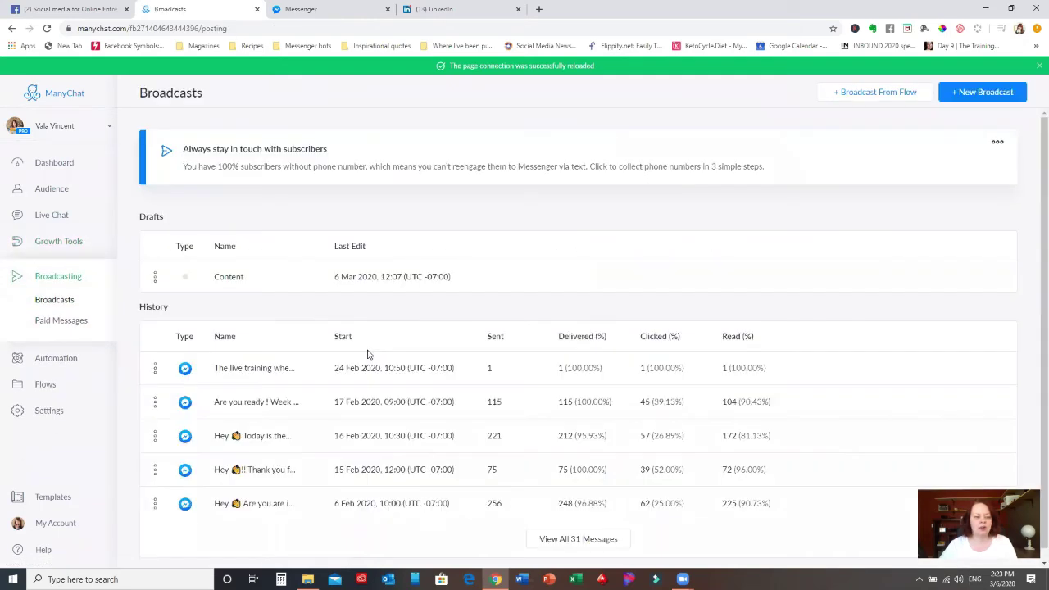
left_click(982, 92)
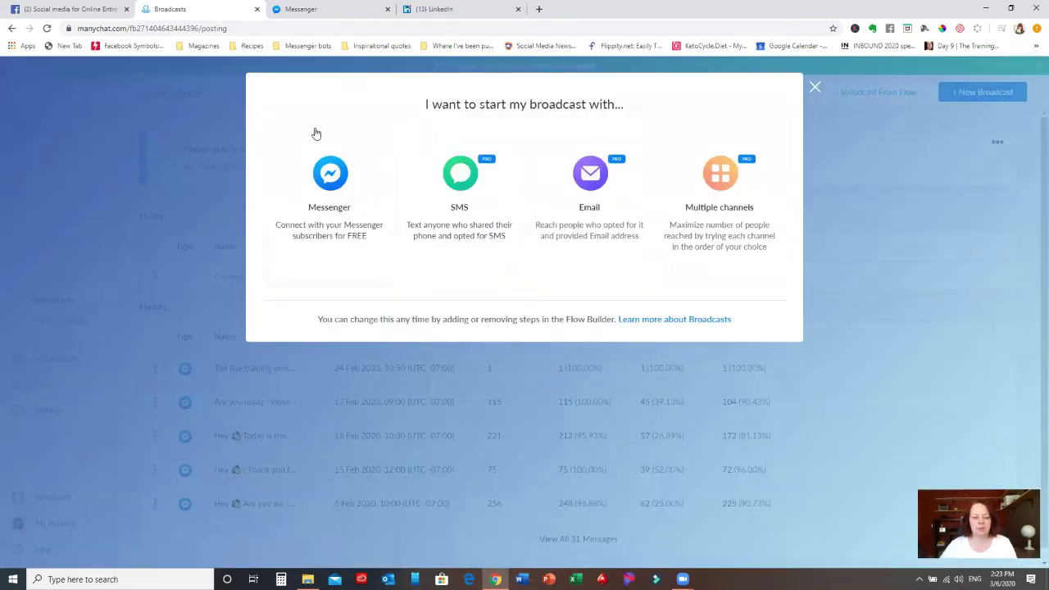
left_click(329, 192)
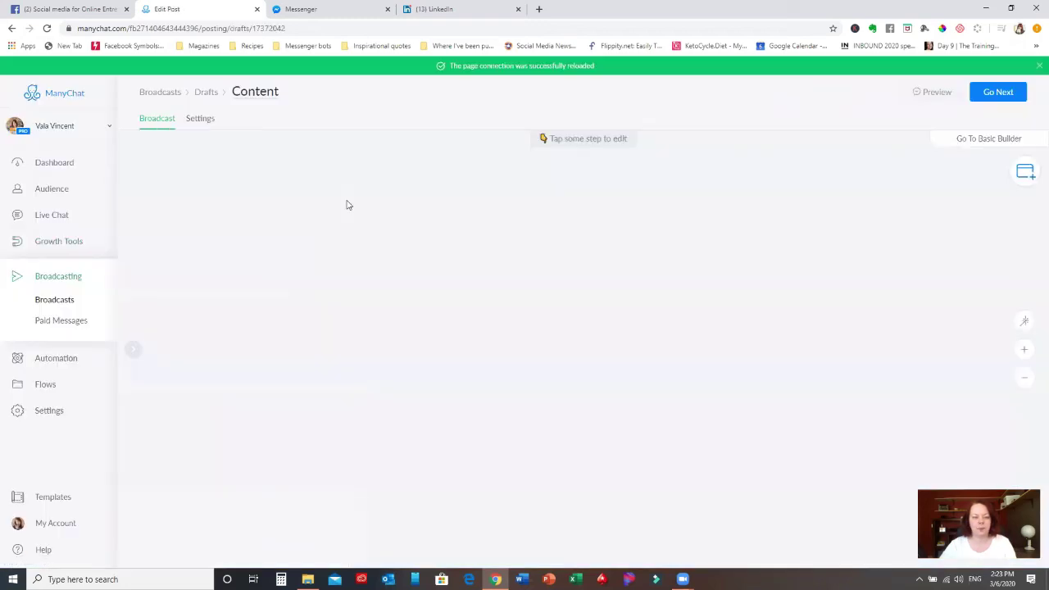
Set the content type of the broadcast's starting post to the One-Time Notification topic "Notify me of March 9th video".
left_click(599, 368)
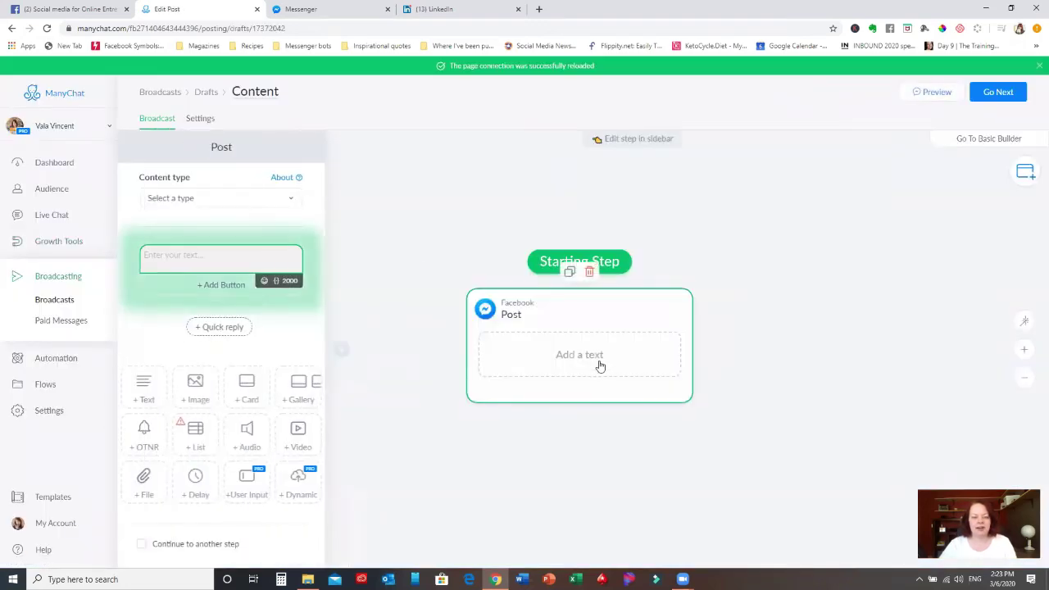
left_click(294, 201)
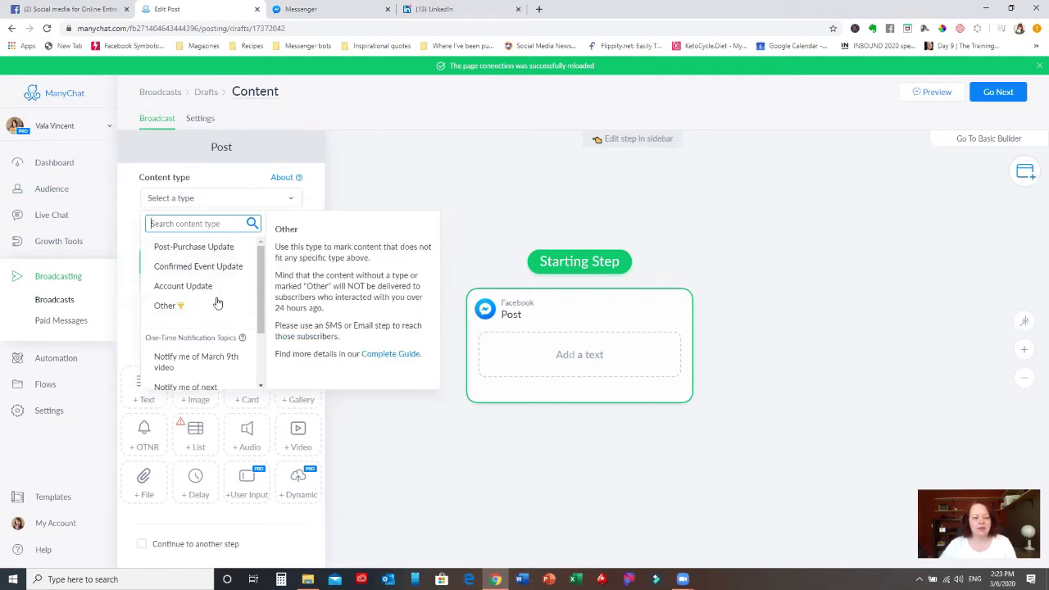
left_click_drag(263, 276, 260, 316)
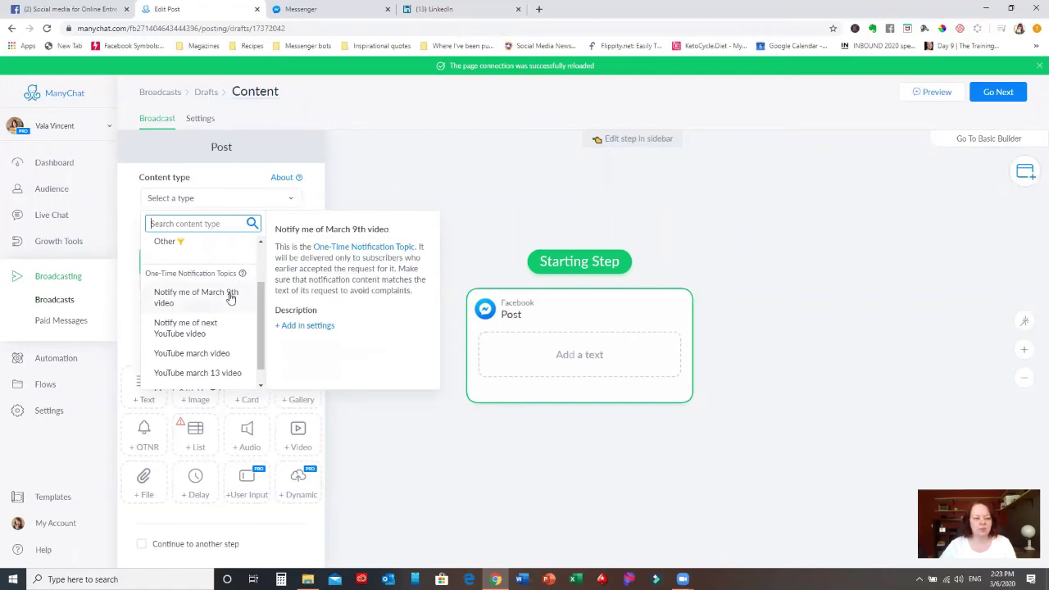
left_click(167, 301)
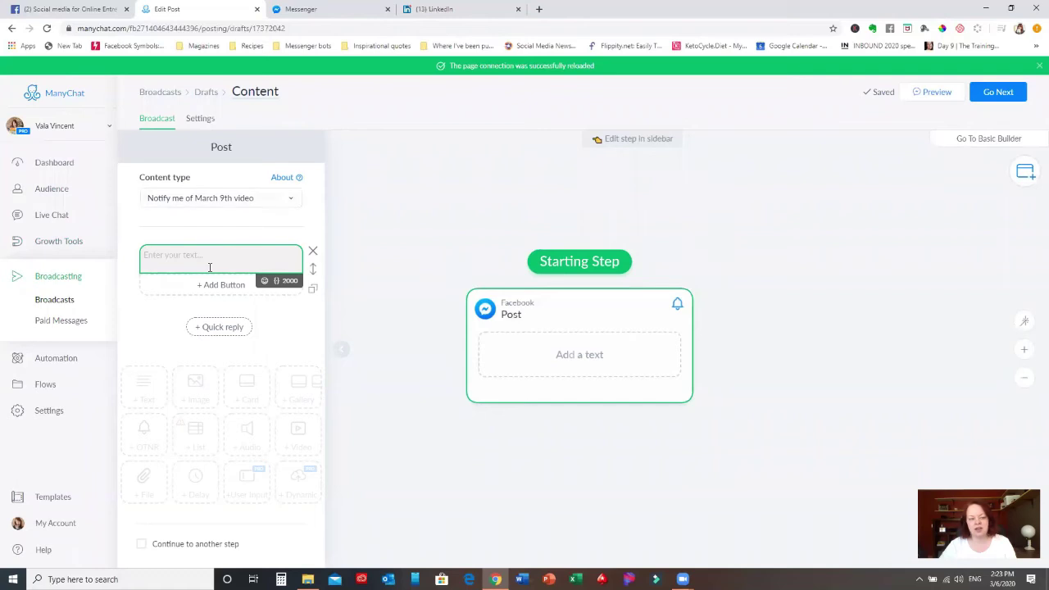
Write the broadcast text "Here is the video, make sure to leave a comment and let me know what you think!".
type("Here is")
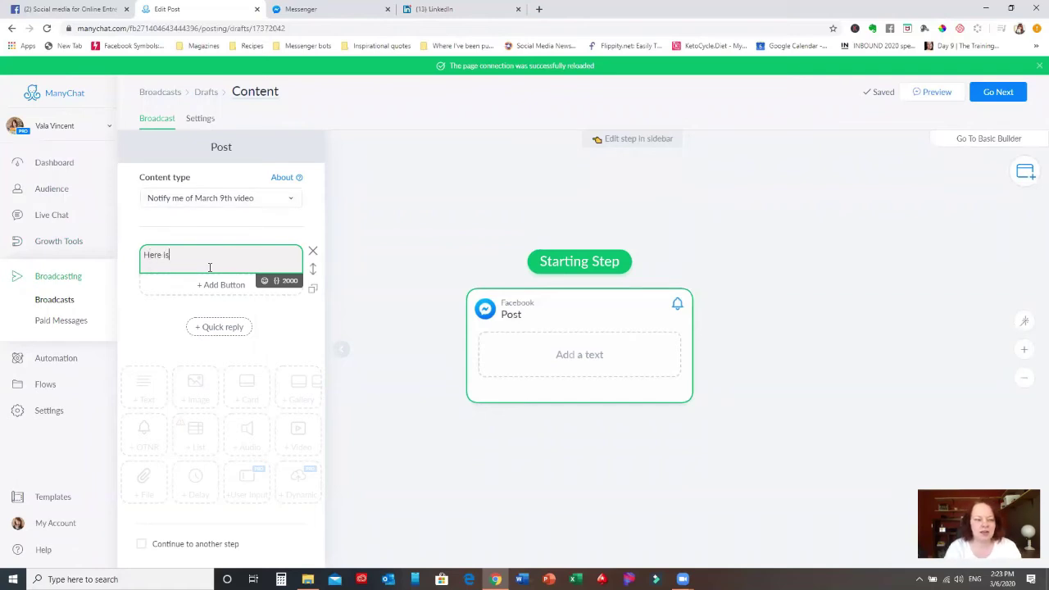
type(" the video,")
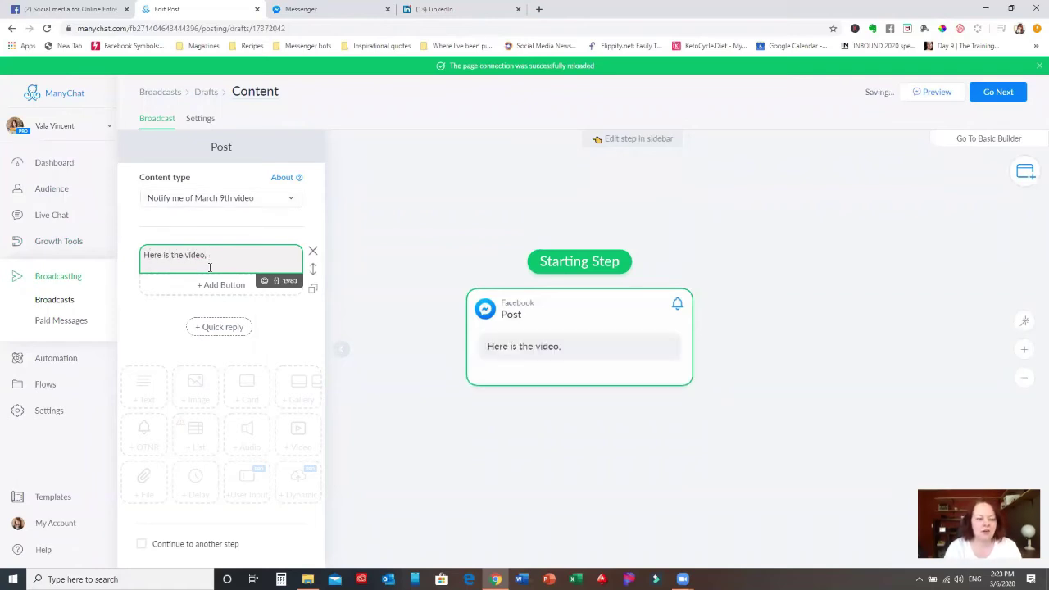
type(" make sure to leave a co")
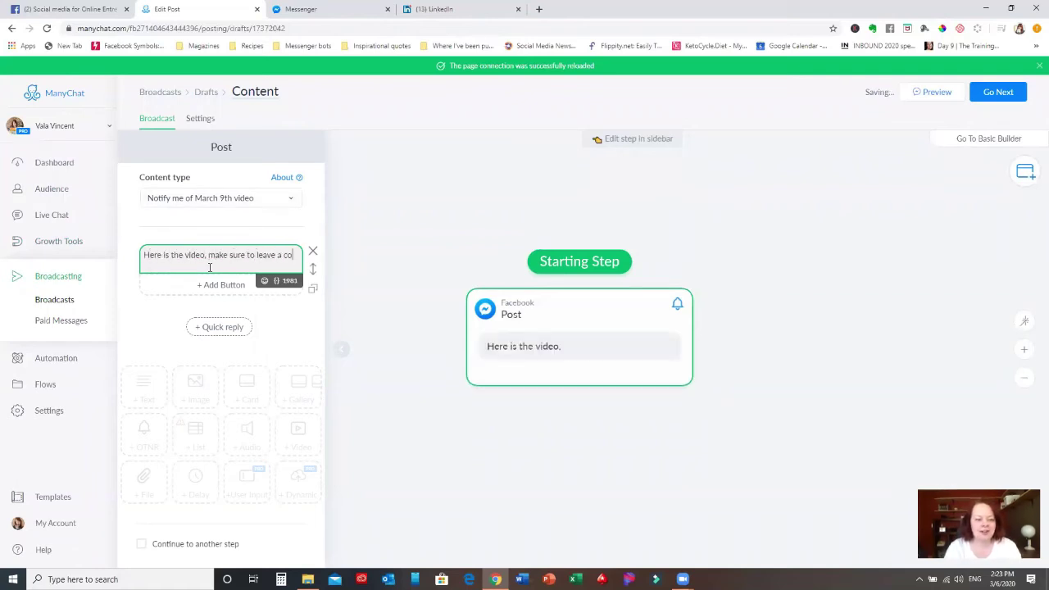
type("mment and le")
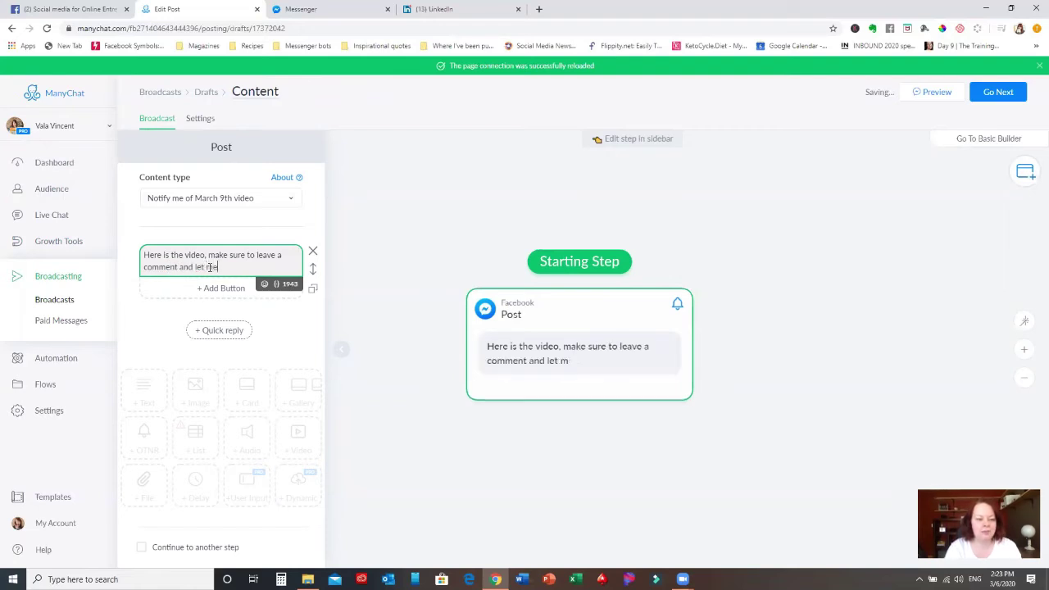
type(" tmekw what yo t")
key("BackSpace")
key("BackSpace")
type("u think!")
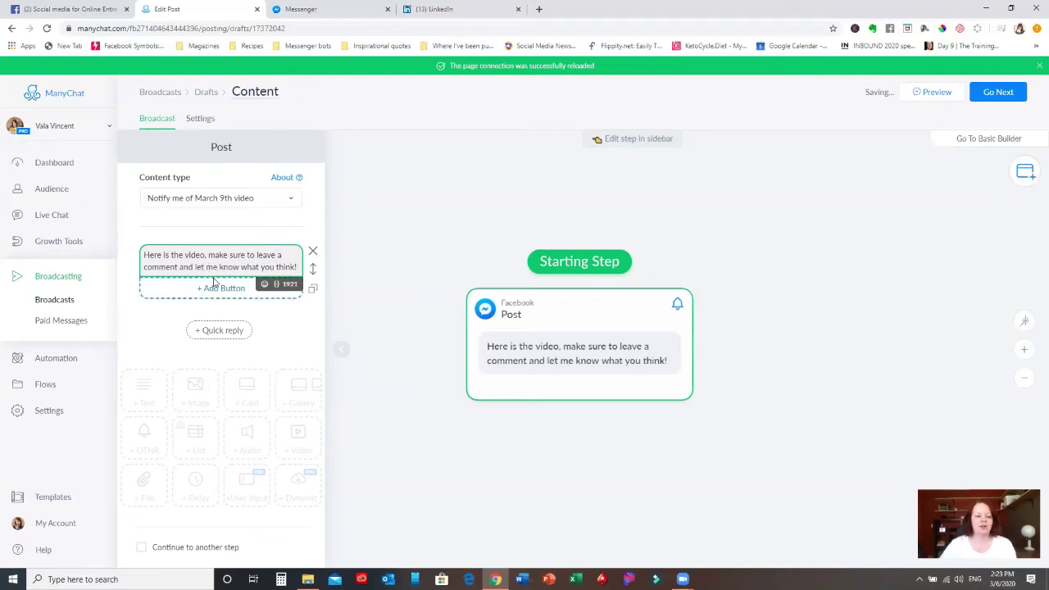
Add a button titled "Take me to the video" below the broadcast text.
left_click(221, 288)
left_click_drag(355, 192, 278, 189)
type("Take me to the video")
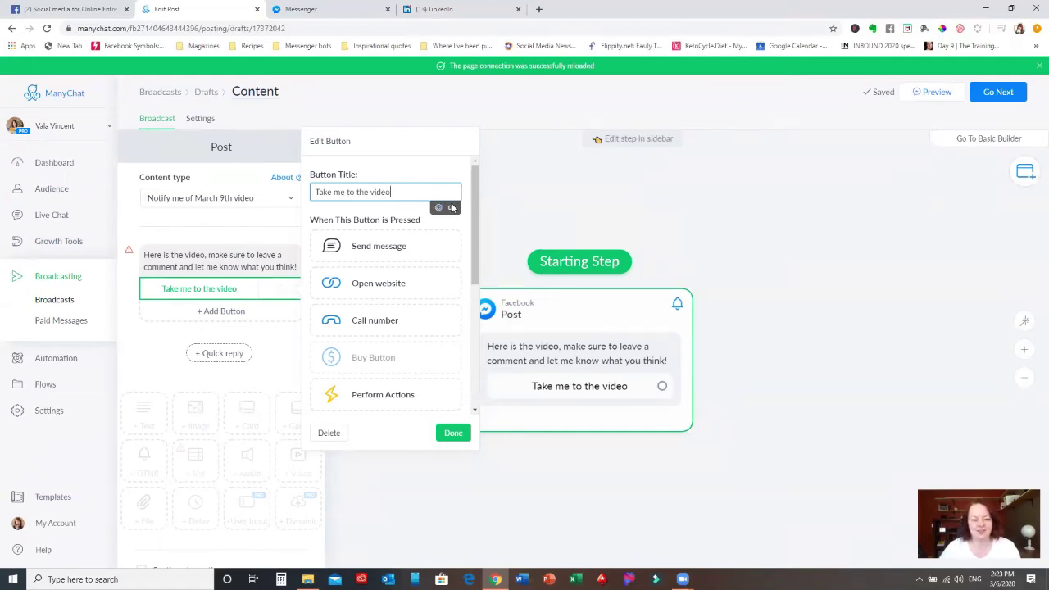
Make the "Take me to the video" button open the website youtube.com/myvideo.
left_click(366, 291)
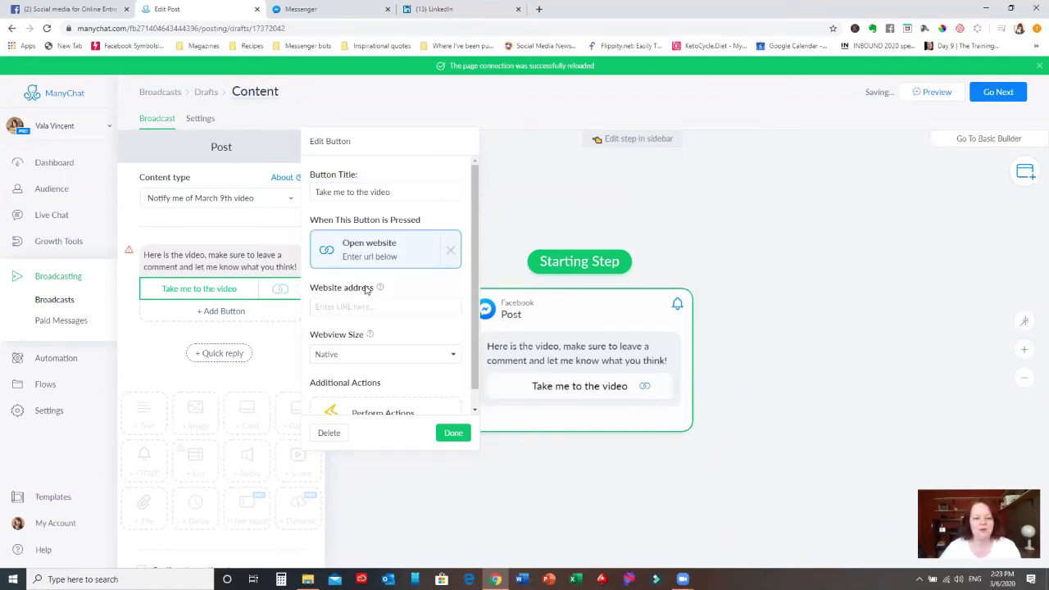
left_click(366, 309)
type("yout")
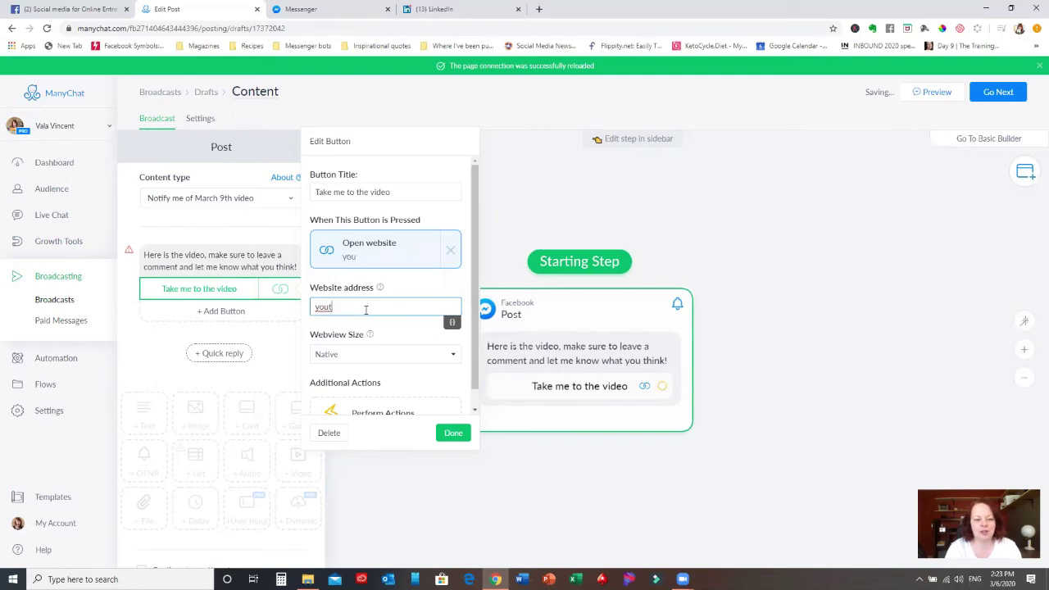
type("ube.com/")
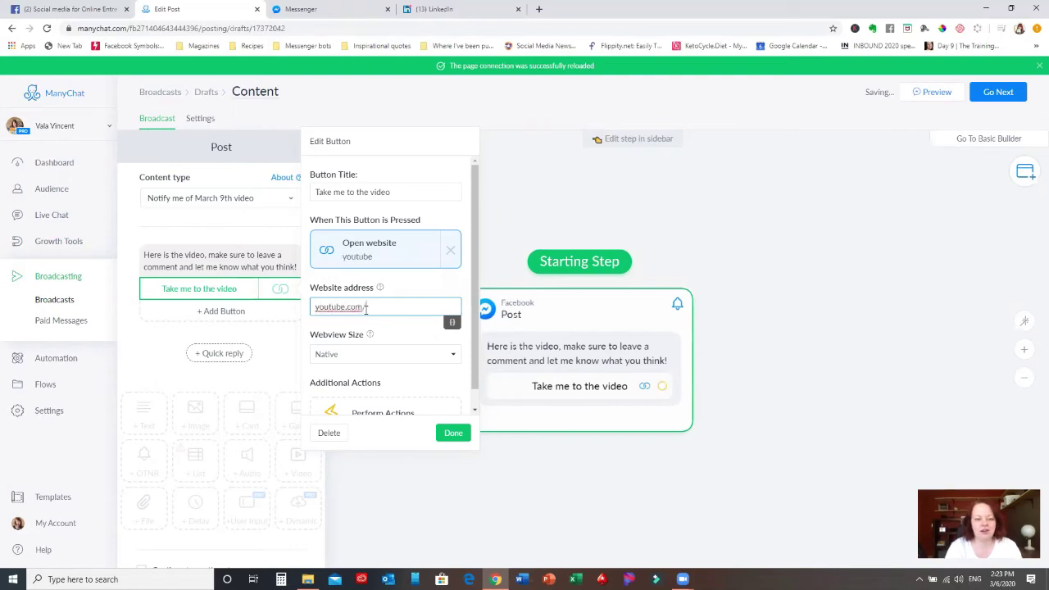
type("myvideo")
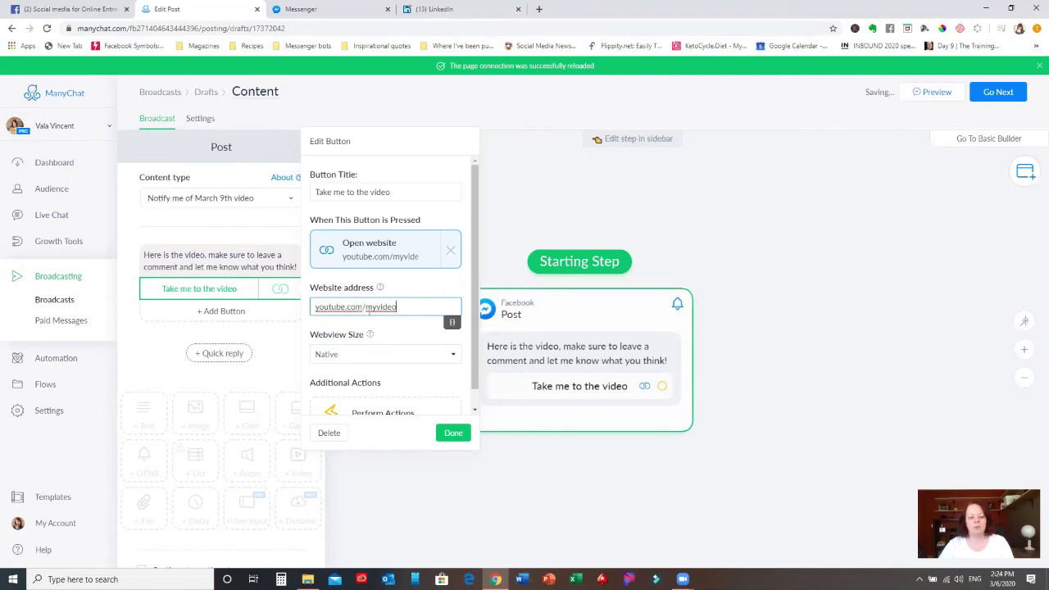
left_click(452, 433)
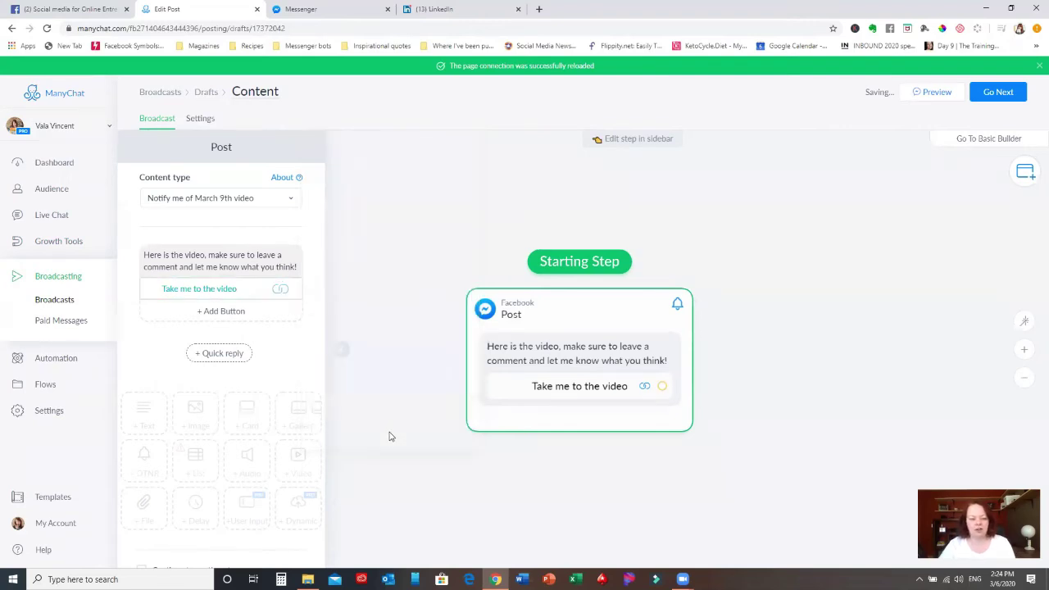
Proceed to the broadcast settings and set the content type to Non-promotional or Mixed content (message tags applied).
left_click(998, 92)
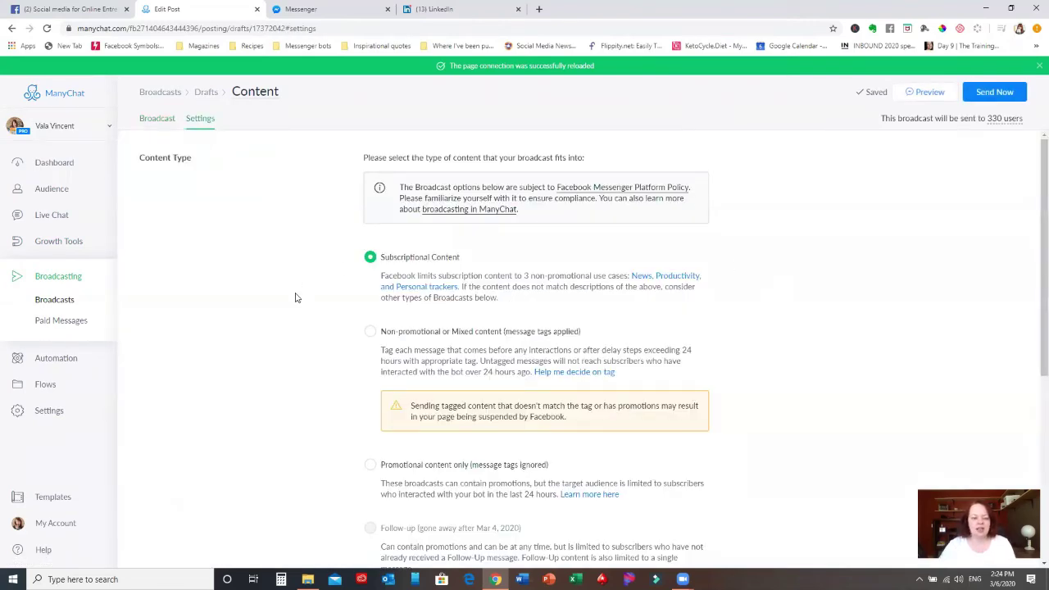
scroll(296, 298, "down", 4)
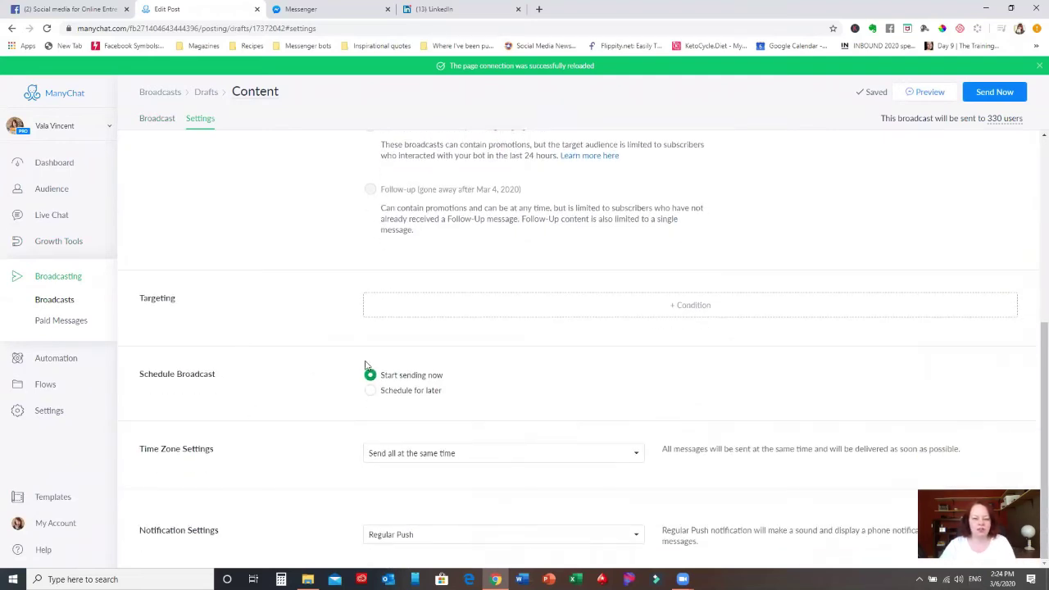
scroll(336, 298, "up", 2)
scroll(336, 299, "up", 3)
left_click(370, 266)
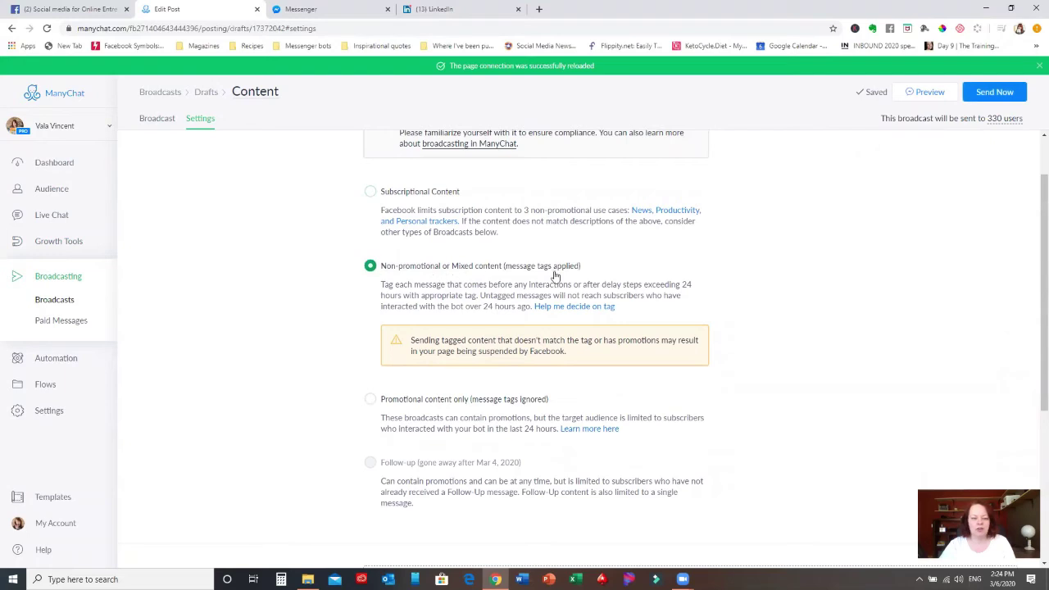
Add a targeting condition so that One-Time Notification is "Notify me of March 9th video".
scroll(251, 343, "down", 5)
left_click(703, 315)
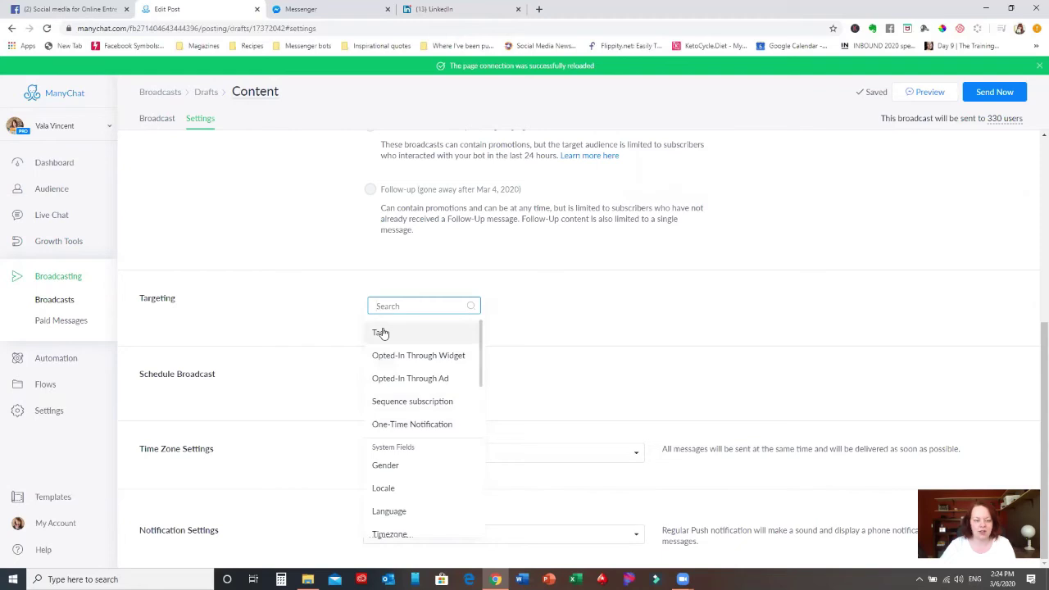
left_click(416, 432)
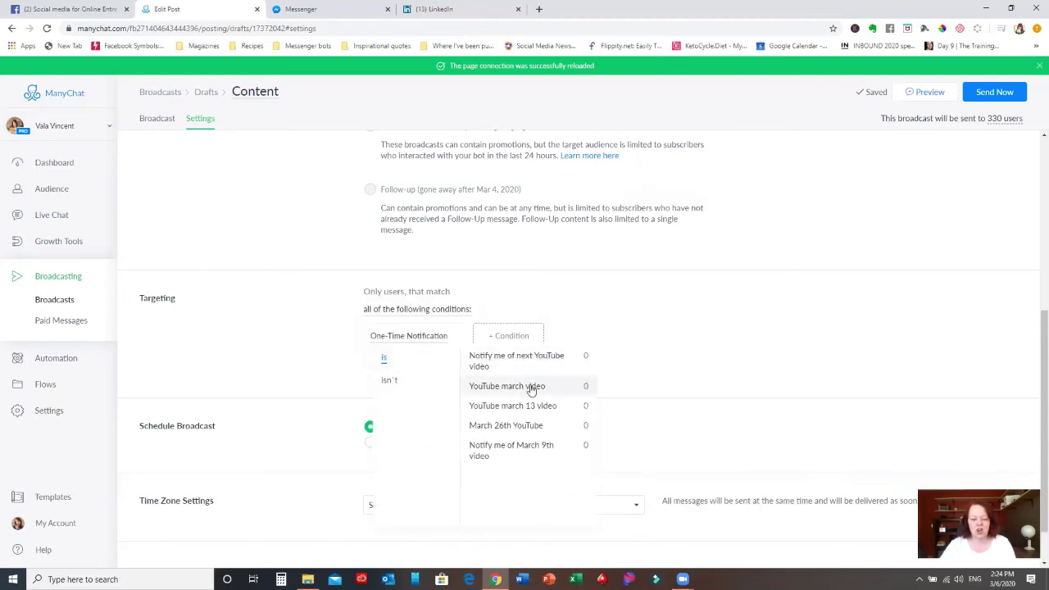
left_click(548, 452)
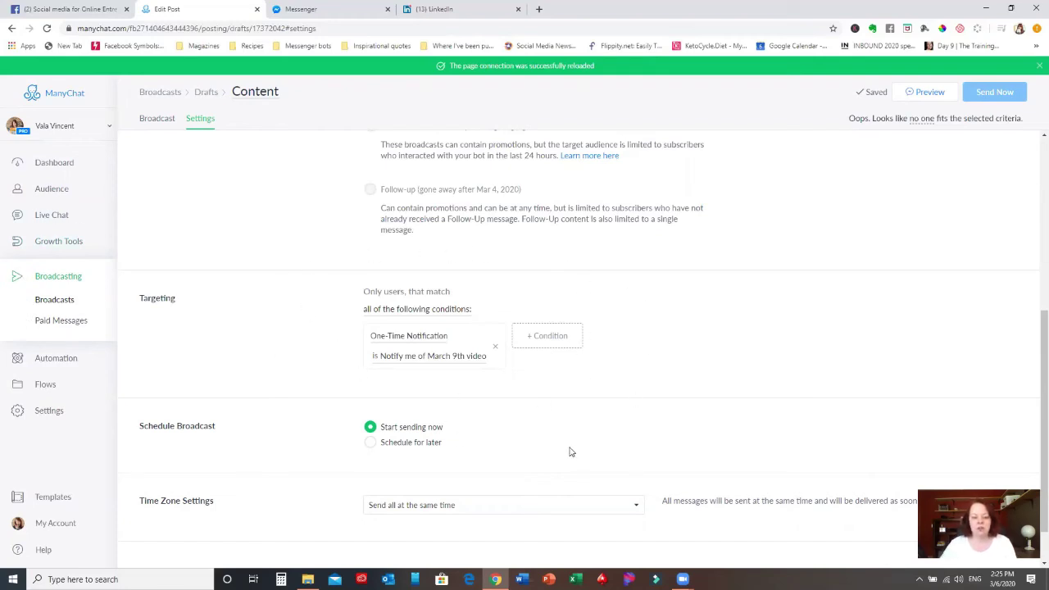
Set the broadcast's time zone setting to Time travel.
scroll(655, 412, "down", 1)
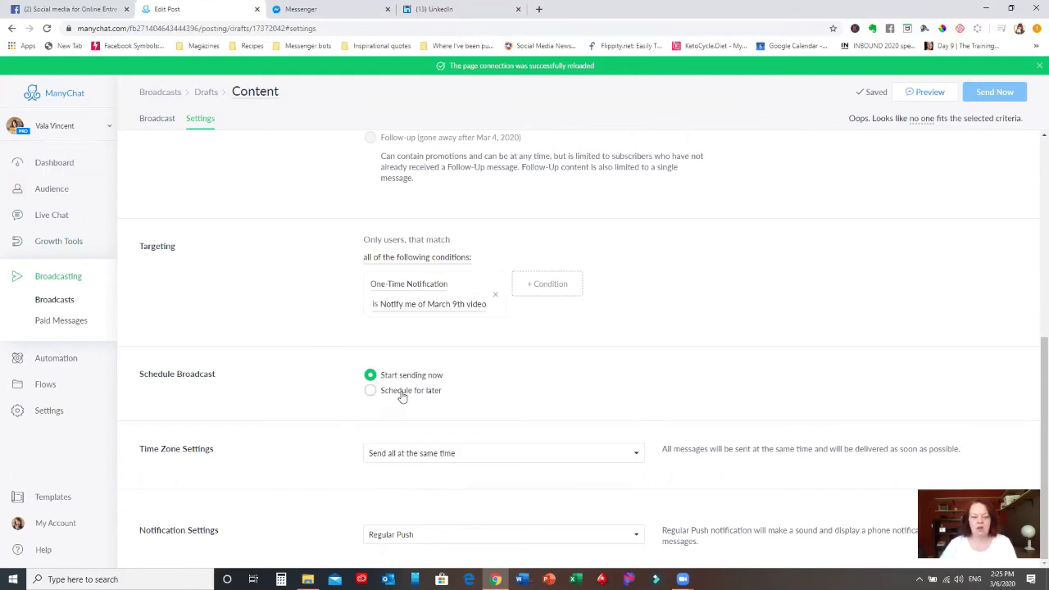
left_click(370, 391)
left_click(370, 375)
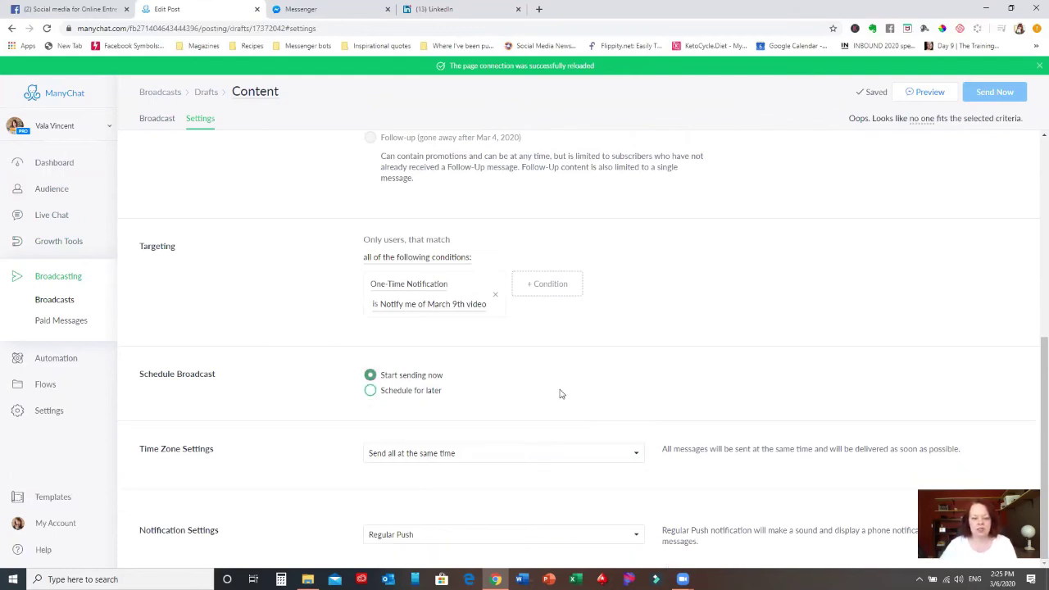
left_click(451, 457)
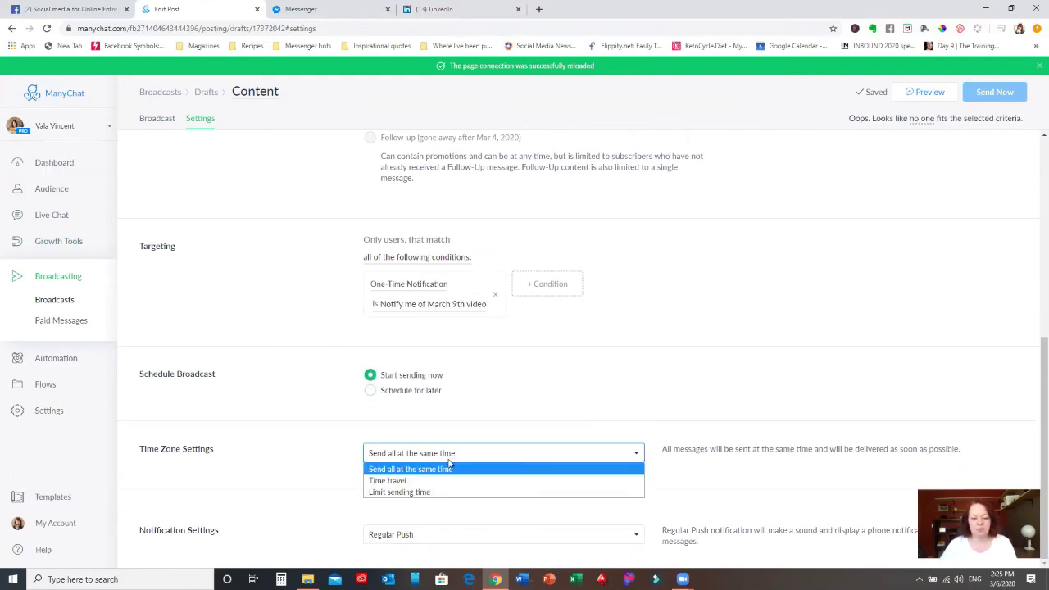
left_click(443, 480)
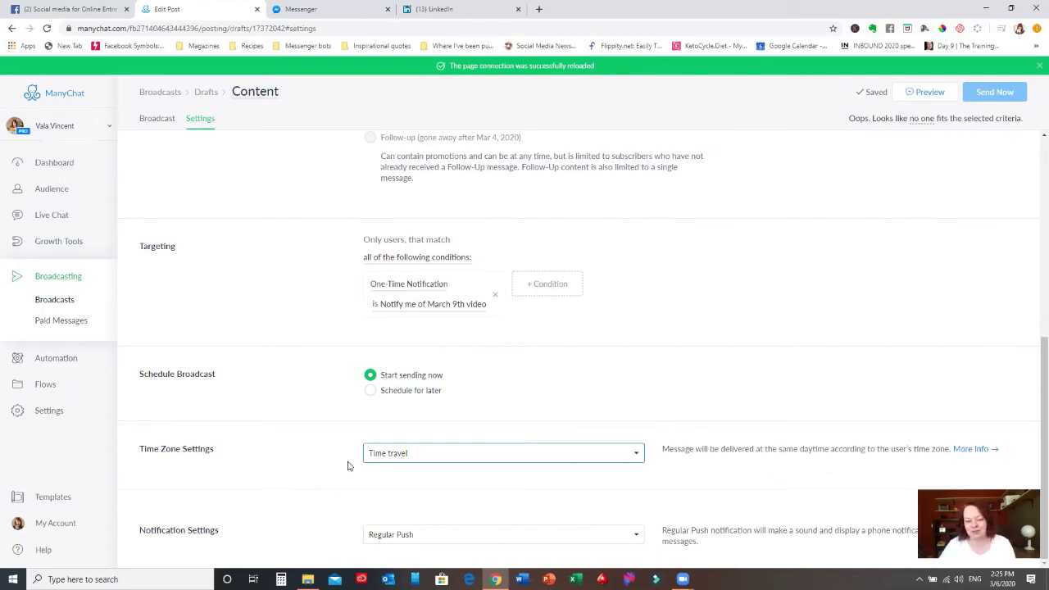
Schedule the broadcast for later, on 03/09/2020 at 15:00.
left_click(382, 394)
left_click(405, 418)
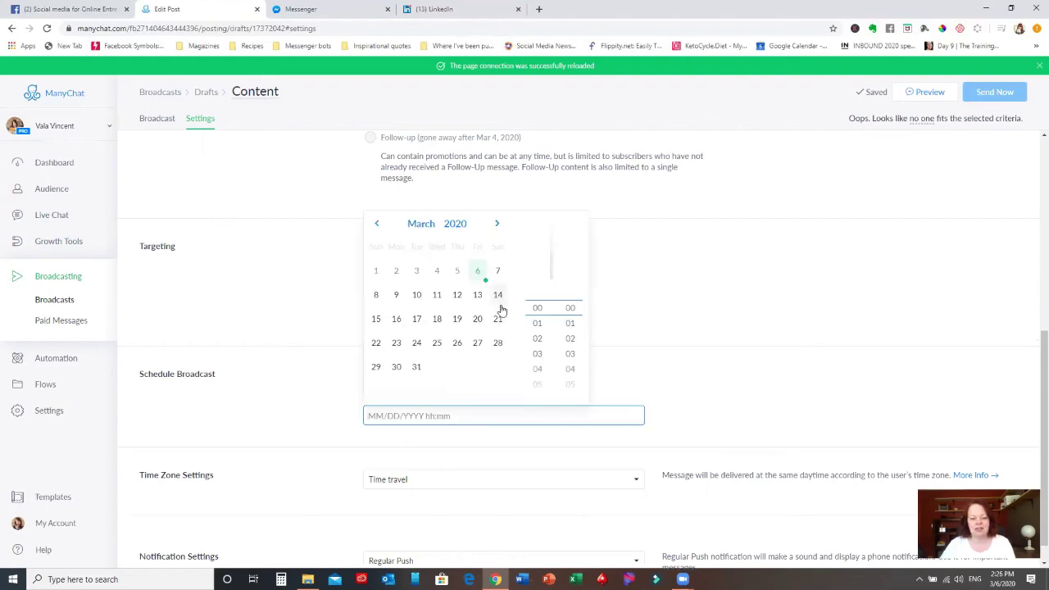
left_click(404, 296)
scroll(543, 352, "down", 3)
left_click(541, 340)
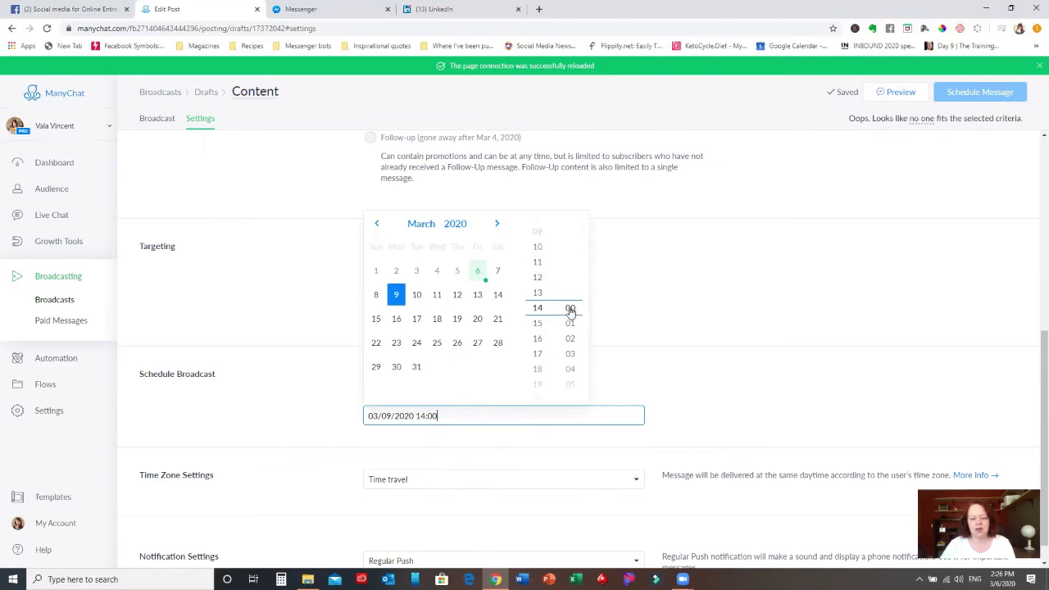
left_click(541, 322)
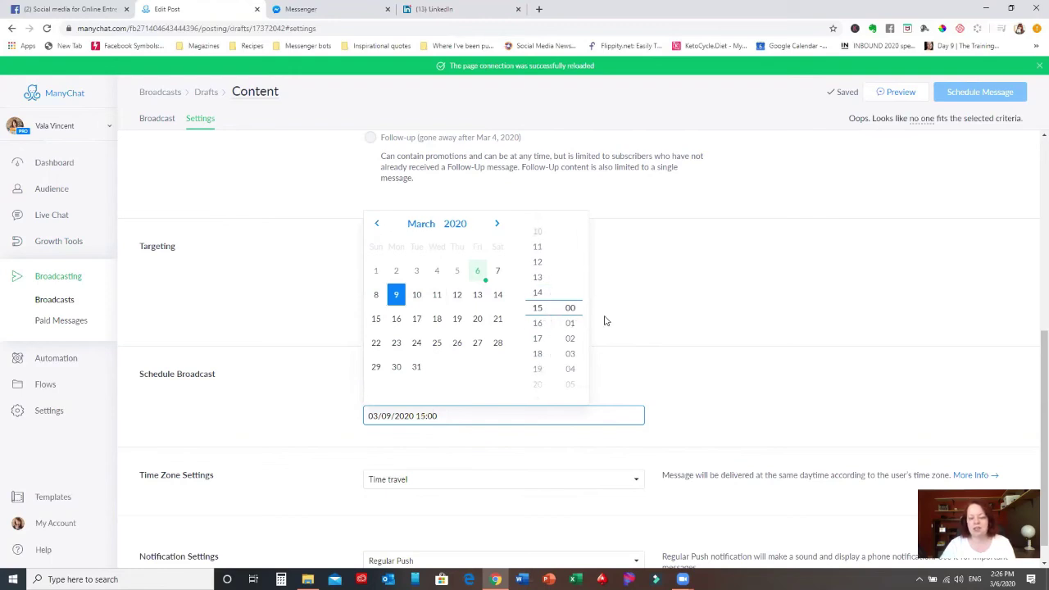
left_click(645, 320)
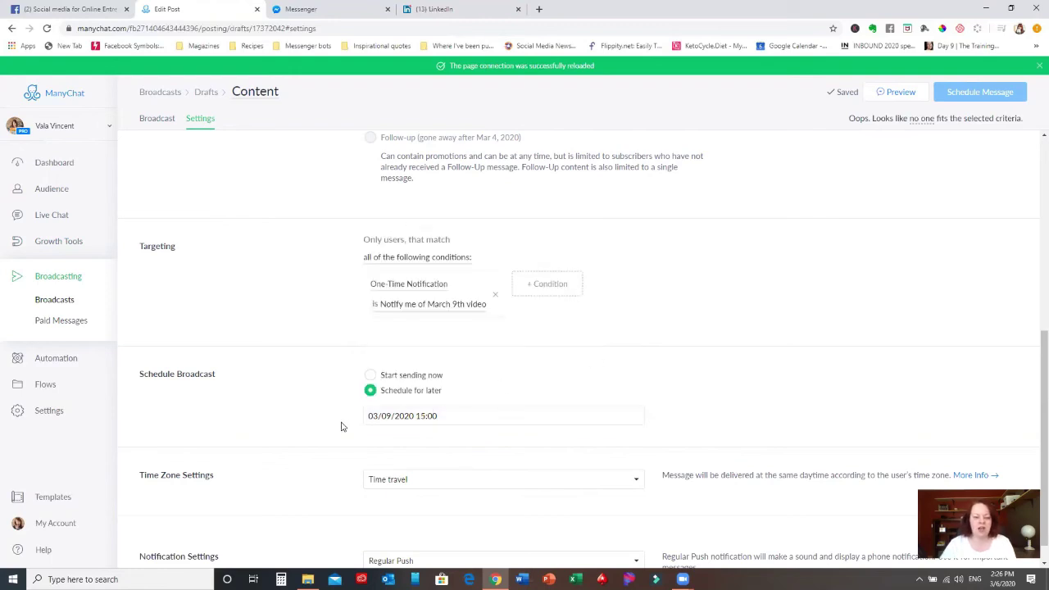